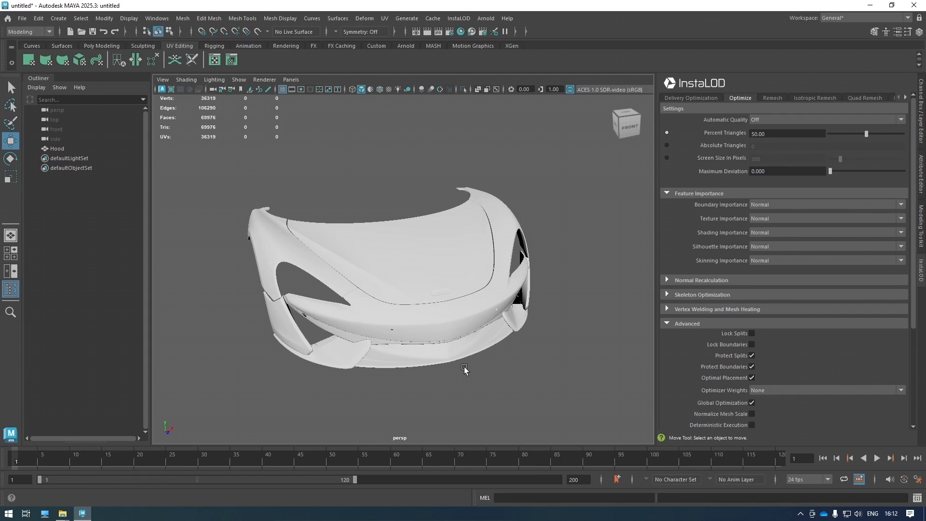
# Select the Hood mesh and orbit to a front-on view of it.
pyautogui.click(445, 289)
pyautogui.keyDown('alt'); pyautogui.moveTo(506, 303); pyautogui.dragTo(436, 287); pyautogui.keyUp('alt')
pyautogui.scroll(3, 419, 281)
pyautogui.keyDown('alt'); pyautogui.moveTo(362, 293); pyautogui.dragTo(379, 295); pyautogui.keyUp('alt')
# Set Percent Triangles to 0 and Maximum Deviation to 0.050, then open the UV Editor.
pyautogui.moveTo(775, 134); pyautogui.dragTo(672, 151)
pyautogui.write('0')
pyautogui.press('Return')
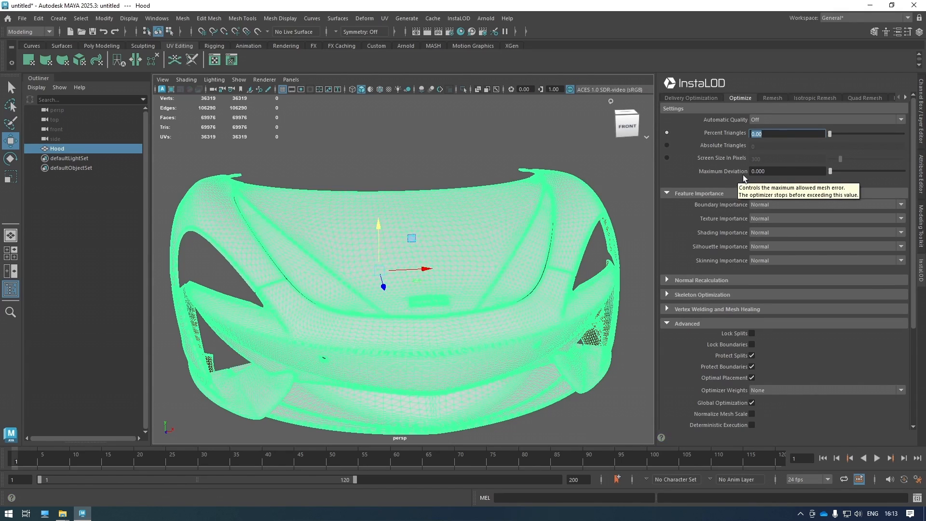
pyautogui.press('Tab')
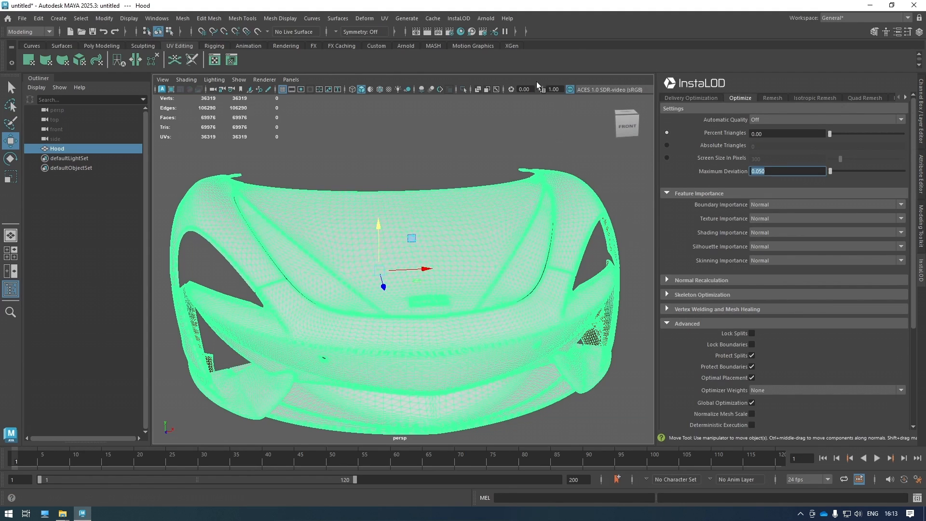
pyautogui.click(215, 60)
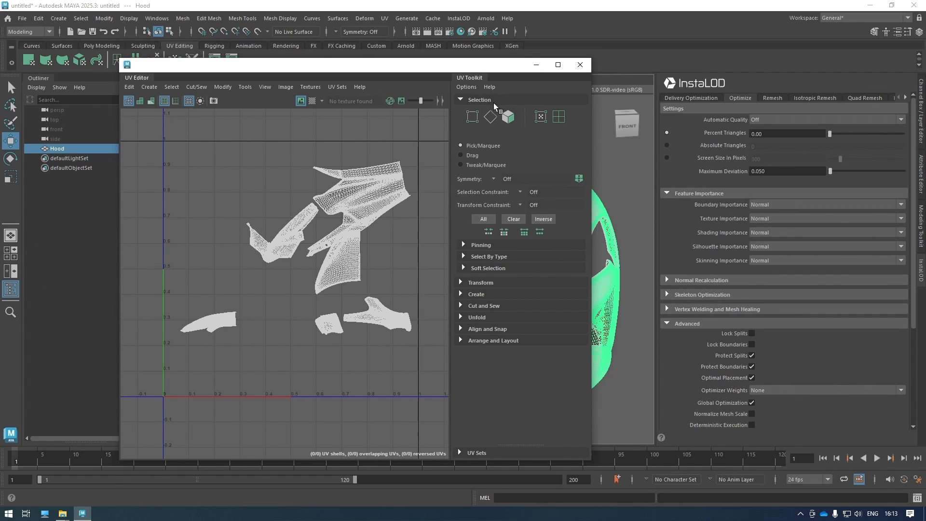
# Close the UV Editor and set Texture Importance to Off.
pyautogui.click(581, 64)
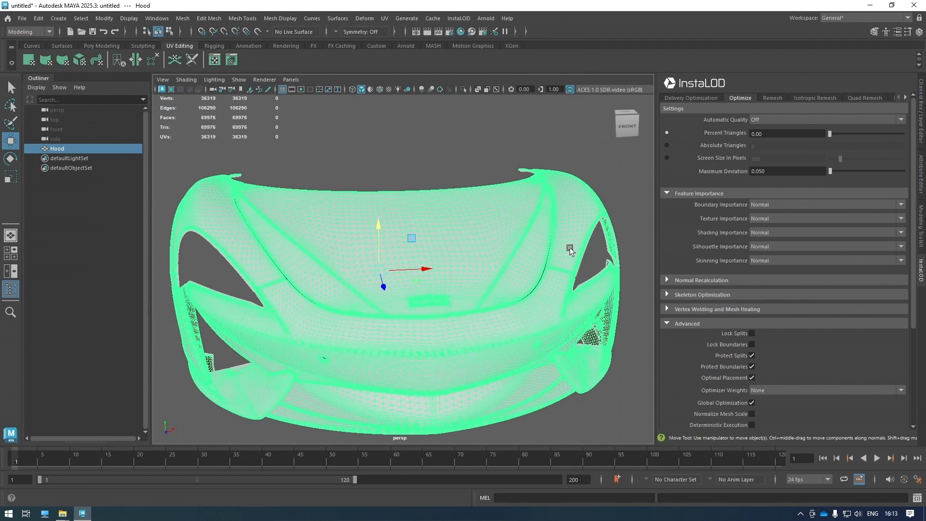
pyautogui.click(771, 220)
pyautogui.click(766, 229)
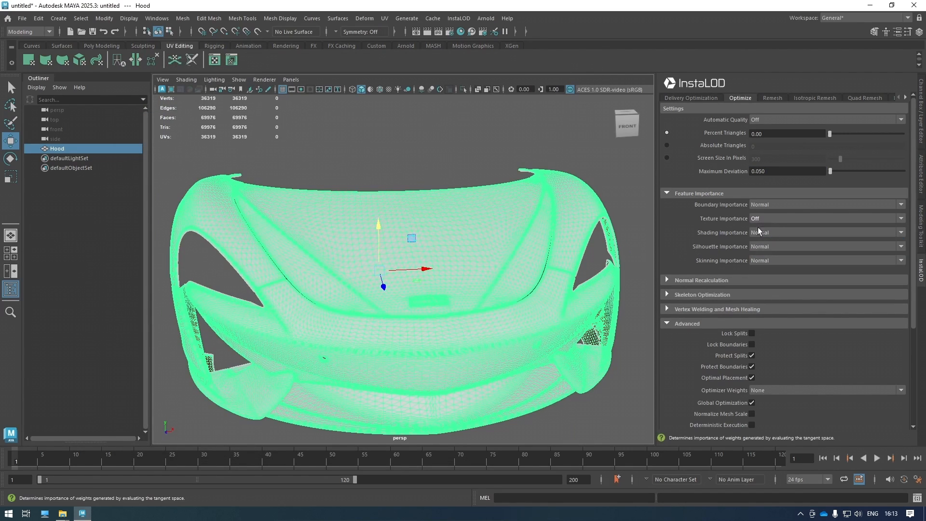
# Reopen the UV Editor to review the Hood's UVs, then close it.
pyautogui.click(215, 60)
pyautogui.moveTo(398, 66); pyautogui.dragTo(440, 66)
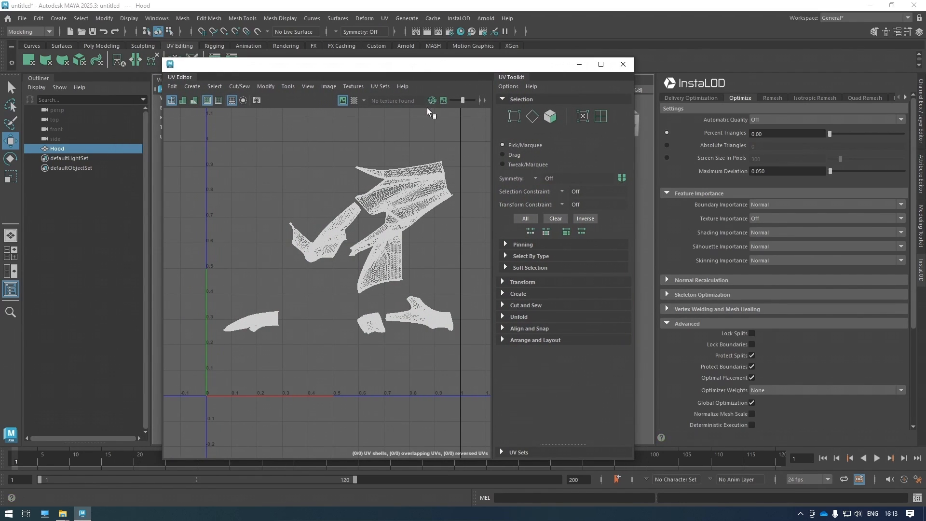
pyautogui.click(624, 63)
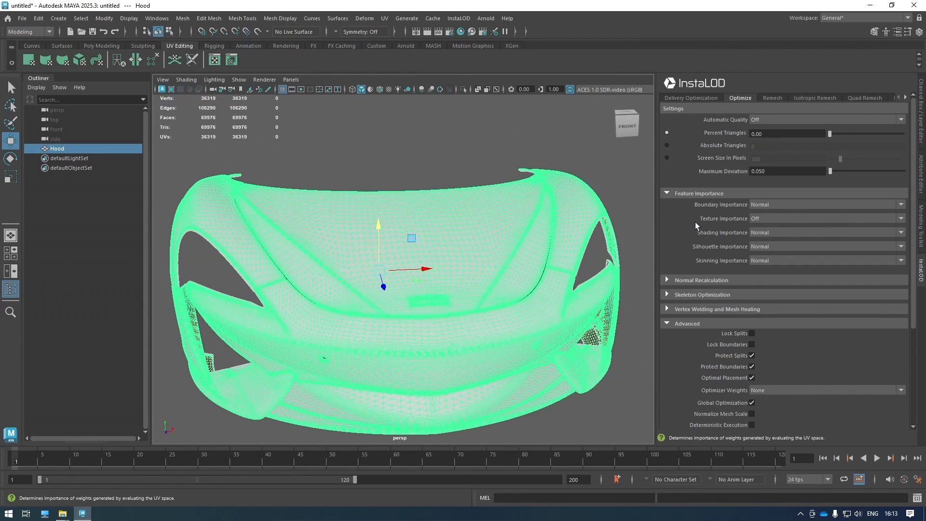
pyautogui.moveTo(420, 316)
pyautogui.keyDown('alt'); pyautogui.mouseDown()
pyautogui.moveTo(434, 328)
pyautogui.moveTo(427, 328)
pyautogui.mouseUp(); pyautogui.keyUp('alt')
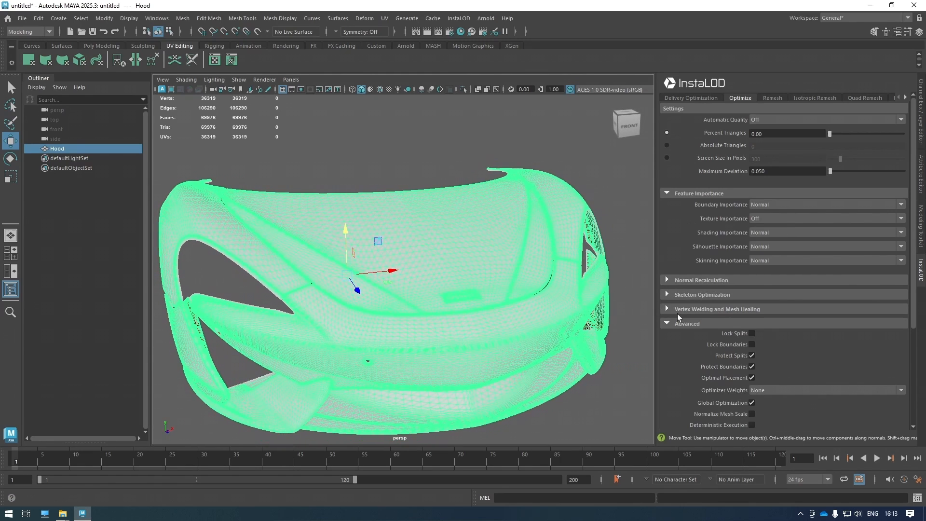
# Generate the 11,607-triangle Hood_INSTALOD and lift it above the original Hood.
pyautogui.scroll(-5, 677, 315)
pyautogui.click(751, 305)
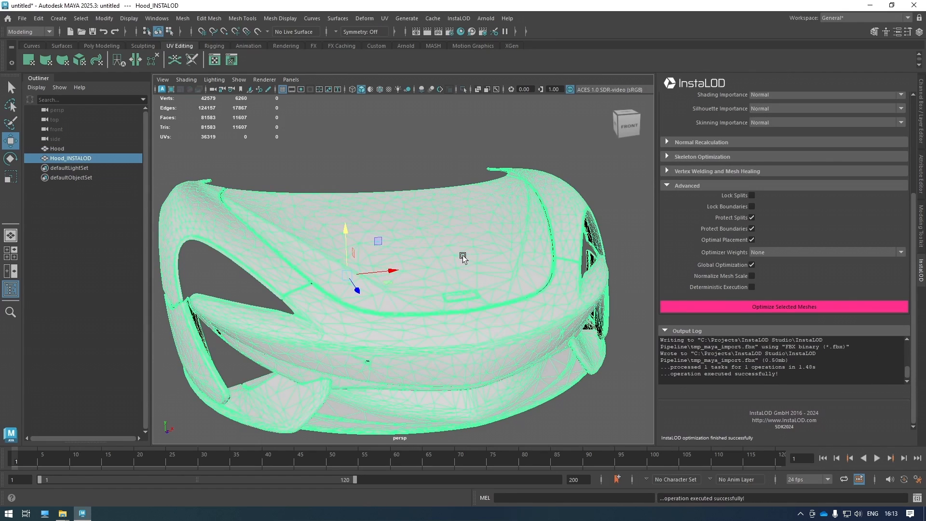
pyautogui.moveTo(344, 228); pyautogui.dragTo(341, 121)
pyautogui.press('f')
# Orbit around both hoods, selecting each to compare the original with the optimized copy.
pyautogui.keyDown('alt'); pyautogui.moveTo(463, 237); pyautogui.dragTo(473, 235); pyautogui.keyUp('alt')
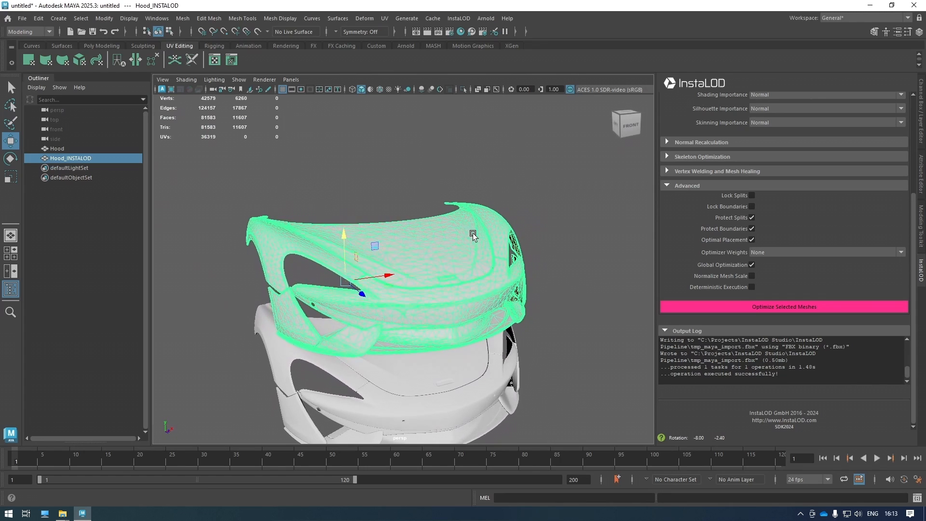
pyautogui.click(474, 378)
pyautogui.click(474, 288)
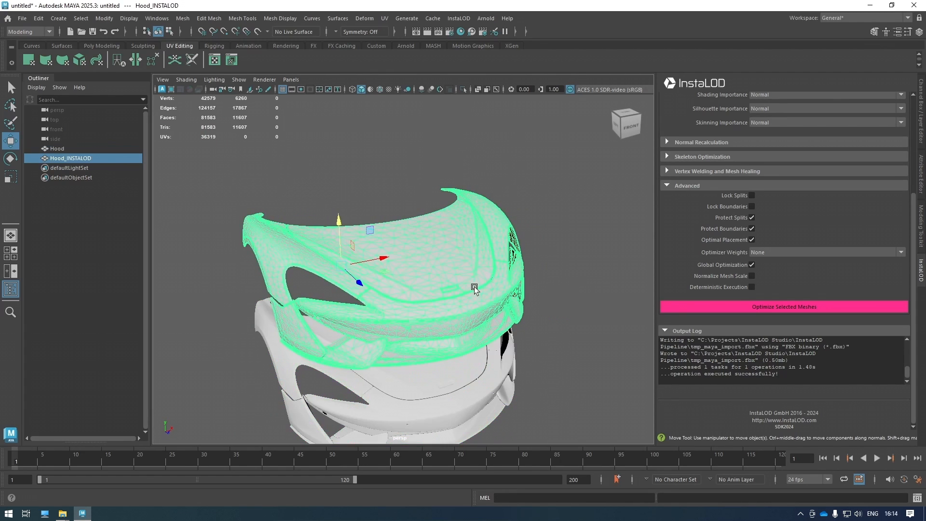
pyautogui.moveTo(534, 327)
pyautogui.keyDown('alt'); pyautogui.mouseDown()
pyautogui.moveTo(498, 319)
pyautogui.moveTo(531, 320)
pyautogui.mouseUp(); pyautogui.keyUp('alt')
pyautogui.click(538, 319)
pyautogui.scroll(6, 452, 267)
pyautogui.keyDown('alt'); pyautogui.moveTo(339, 274); pyautogui.dragTo(320, 319); pyautogui.keyUp('alt')
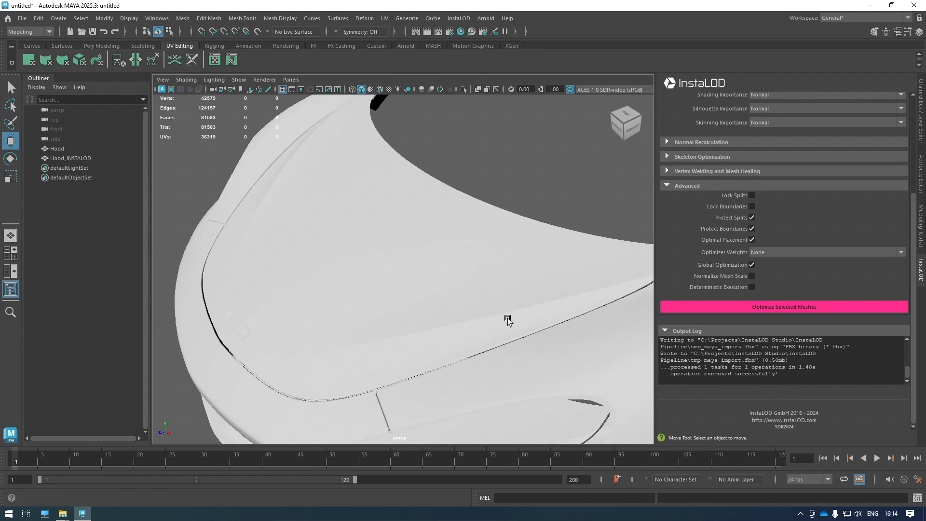
# Inspect Hood_INSTALOD from the front, then view both hoods together.
pyautogui.scroll(-5, 436, 276)
pyautogui.click(475, 271)
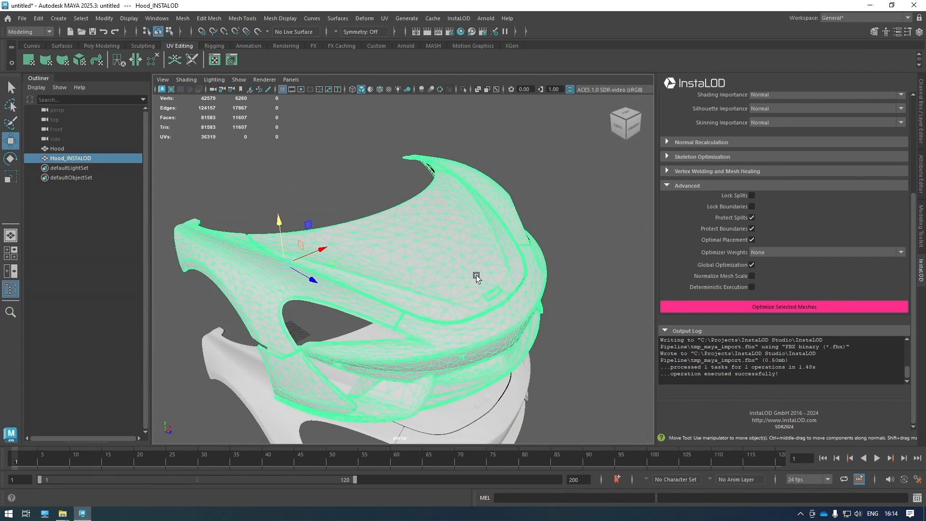
pyautogui.scroll(-2, 483, 299)
pyautogui.keyDown('alt'); pyautogui.moveTo(485, 311); pyautogui.dragTo(354, 265); pyautogui.keyUp('alt')
pyautogui.click(253, 298)
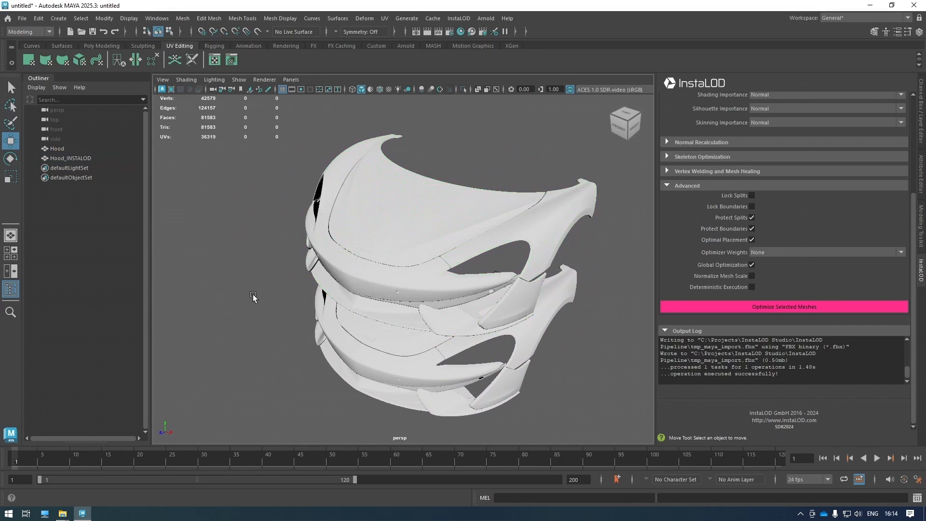
pyautogui.keyDown('alt'); pyautogui.moveTo(327, 336); pyautogui.dragTo(452, 311); pyautogui.keyUp('alt')
# Delete the Hood_INSTALOD copy and reselect the original Hood.
pyautogui.click(471, 276)
pyautogui.press('Delete')
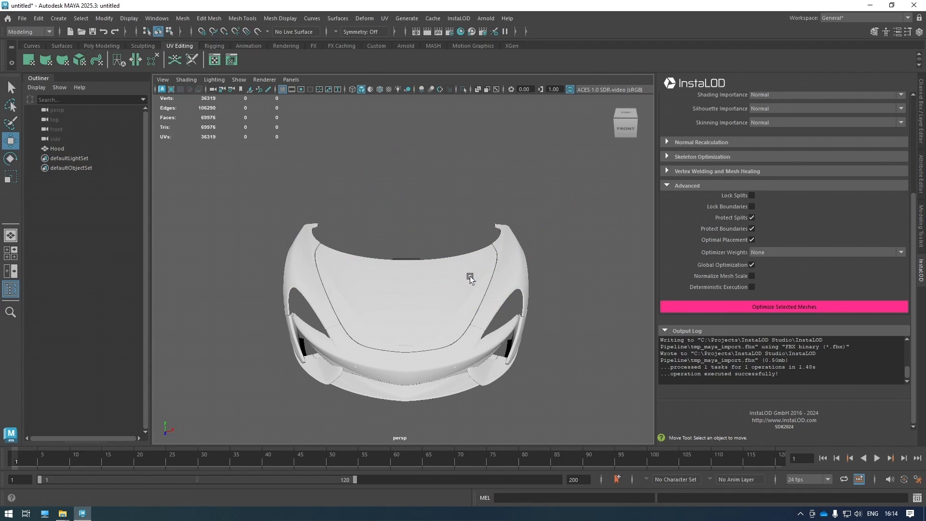
pyautogui.click(469, 276)
# Set Maximum Deviation to 0.100 and re-optimize the Hood into a 7,276-triangle copy.
pyautogui.keyDown('alt'); pyautogui.moveTo(565, 269); pyautogui.dragTo(672, 258); pyautogui.keyUp('alt')
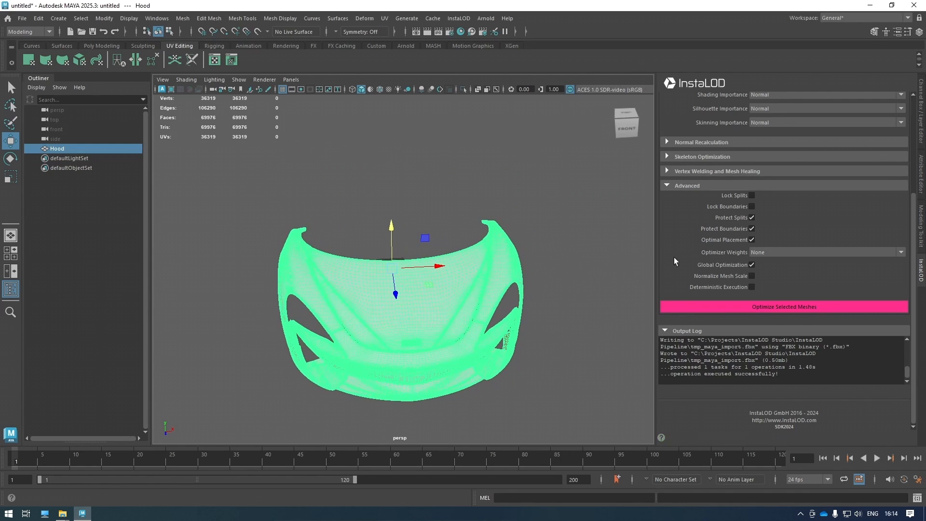
pyautogui.scroll(5, 673, 251)
pyautogui.click(790, 171)
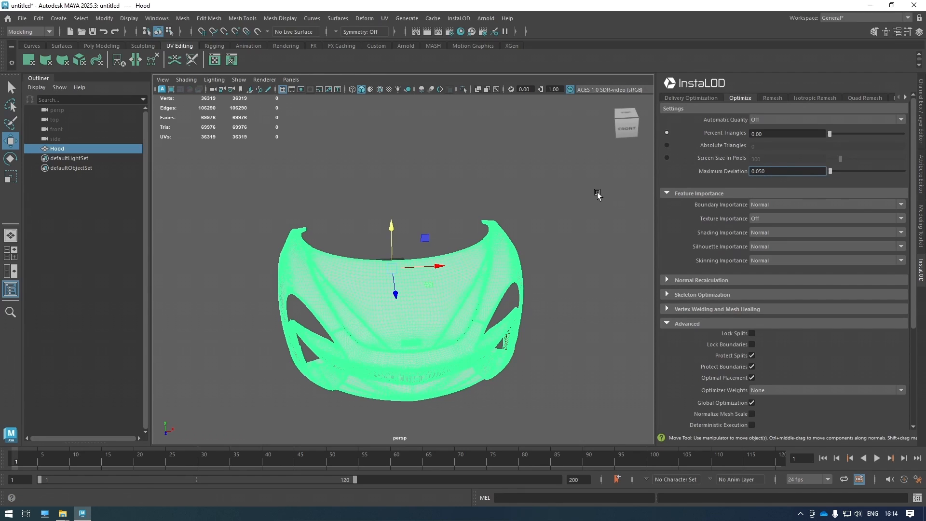
pyautogui.scroll(-5, 673, 227)
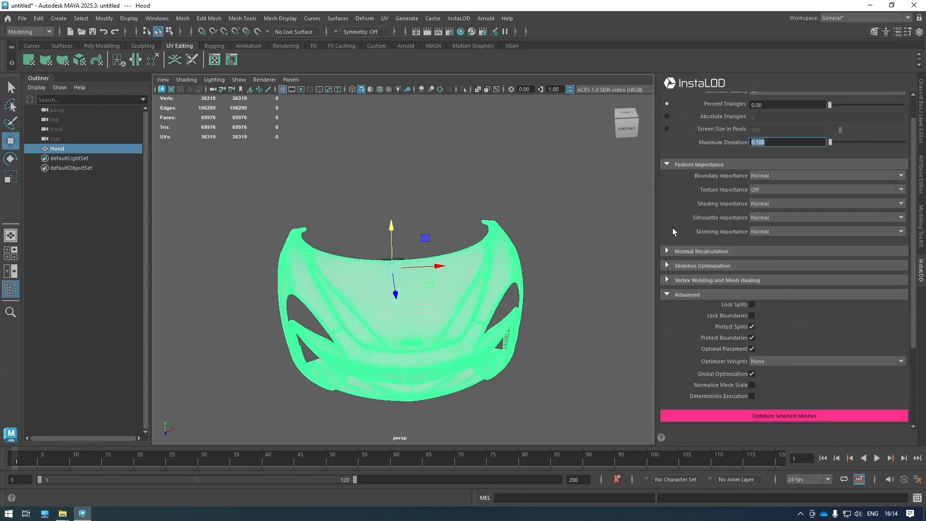
pyautogui.click(713, 307)
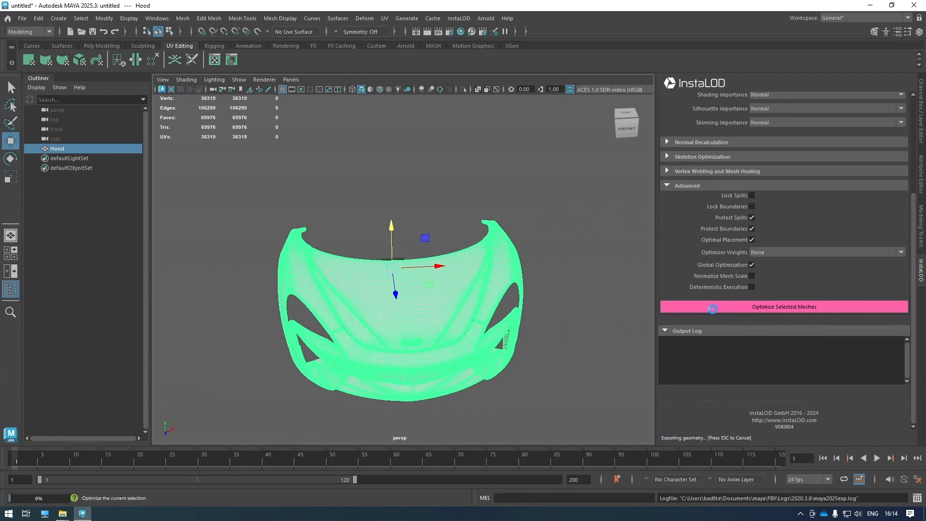
# Raise the new Hood_INSTALOD above the original and orbit to compare them.
pyautogui.moveTo(396, 235); pyautogui.dragTo(395, 121)
pyautogui.keyDown('alt'); pyautogui.moveTo(404, 331); pyautogui.dragTo(428, 320); pyautogui.keyUp('alt')
pyautogui.keyDown('alt'); pyautogui.moveTo(428, 319); pyautogui.dragTo(440, 363, button='middle'); pyautogui.keyUp('alt')
pyautogui.keyDown('alt'); pyautogui.moveTo(475, 340); pyautogui.dragTo(429, 357); pyautogui.keyUp('alt')
pyautogui.click(430, 362)
pyautogui.click(469, 262)
pyautogui.keyDown('alt'); pyautogui.moveTo(357, 311); pyautogui.dragTo(392, 310); pyautogui.keyUp('alt')
# Hide the original Hood, leaving only the optimized copy visible.
pyautogui.scroll(5, 557, 165)
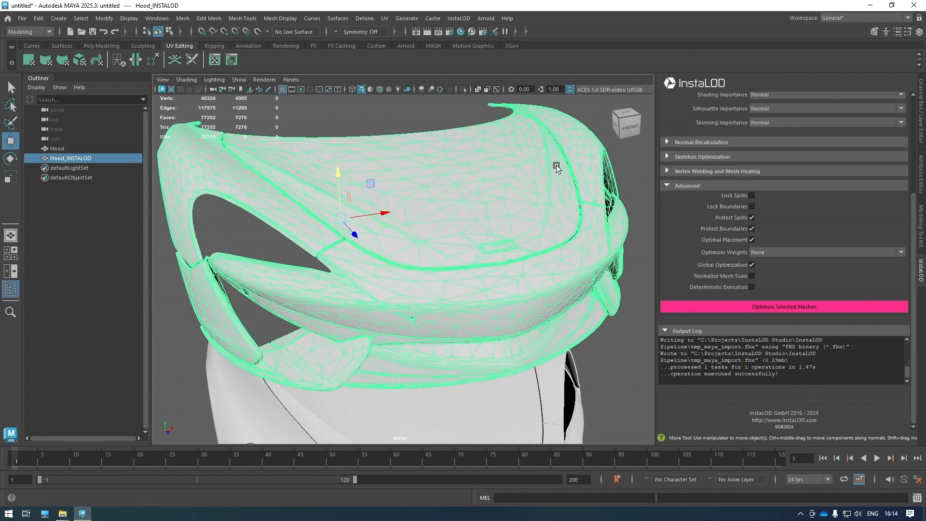
pyautogui.click(636, 180)
pyautogui.keyDown('alt'); pyautogui.moveTo(468, 218); pyautogui.dragTo(434, 230); pyautogui.keyUp('alt')
pyautogui.scroll(-5, 435, 229)
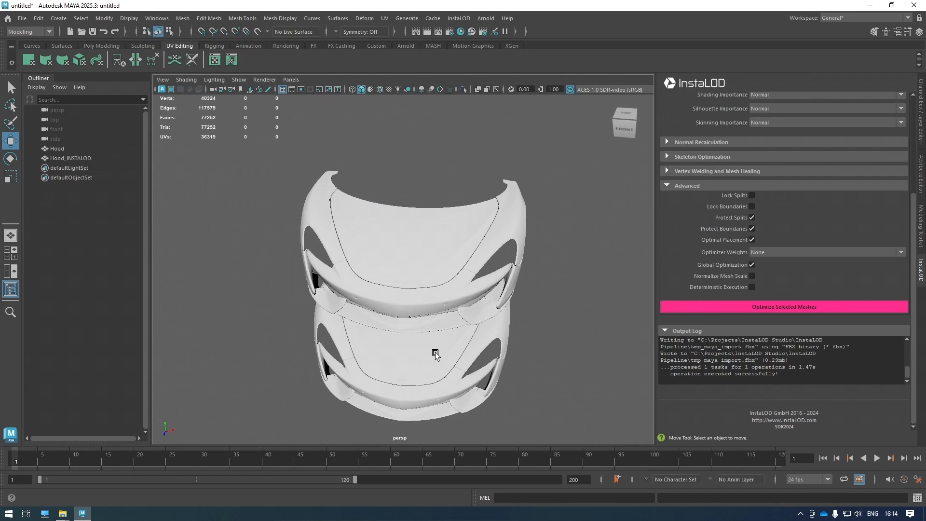
pyautogui.click(435, 353)
pyautogui.press('h')
# Choose Assign New Material from Hood_INSTALOD's right-click menu.
pyautogui.click(351, 265)
pyautogui.keyDown('alt'); pyautogui.moveTo(351, 264); pyautogui.dragTo(424, 292); pyautogui.keyUp('alt')
pyautogui.moveTo(446, 230); pyautogui.dragTo(519, 497, button='right')
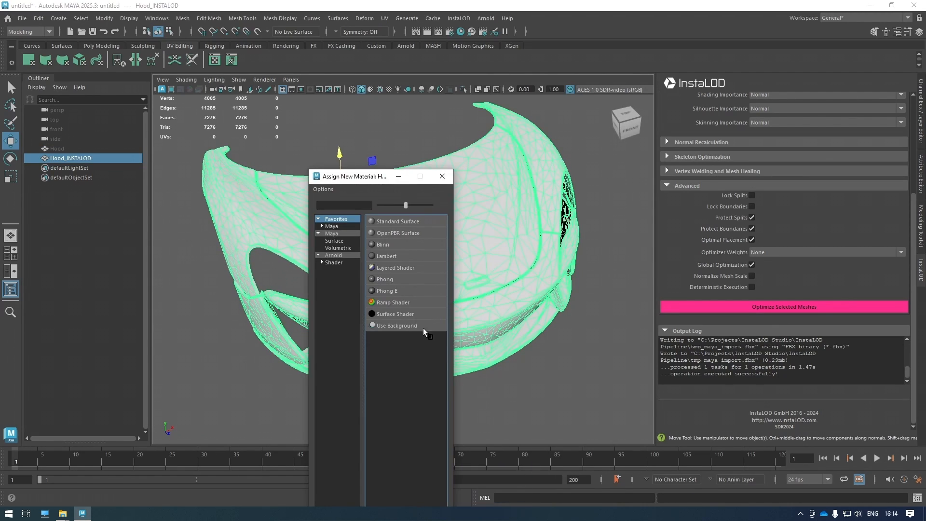
# Assign a Phong material to Hood_INSTALOD and orbit around the shaded hood.
pyautogui.click(392, 279)
pyautogui.click(613, 378)
pyautogui.keyDown('alt'); pyautogui.moveTo(539, 284); pyautogui.dragTo(573, 296); pyautogui.keyUp('alt')
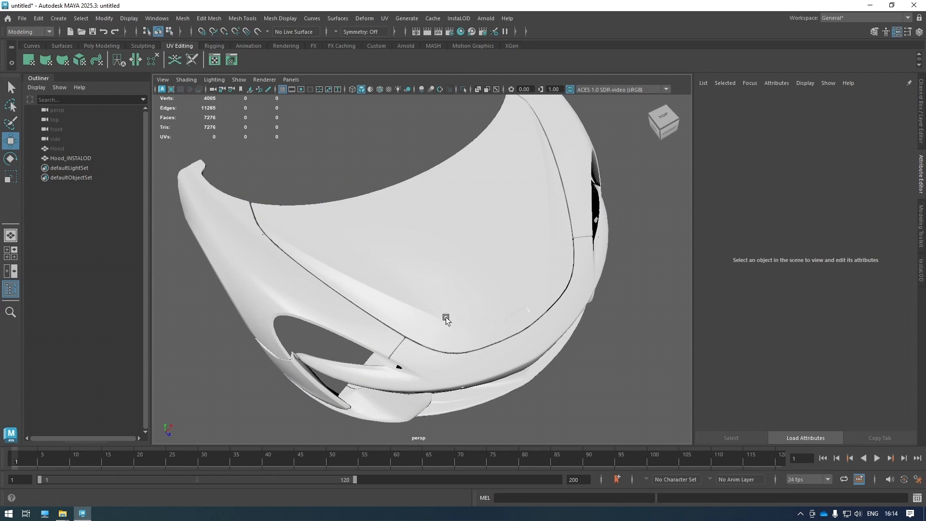
pyautogui.keyDown('alt'); pyautogui.moveTo(475, 304); pyautogui.dragTo(428, 314); pyautogui.keyUp('alt')
pyautogui.click(418, 211)
# Open the UV Editor for Hood_INSTALOD, showing 0 UV shells, and restore the InstaLOD panel.
pyautogui.click(217, 61)
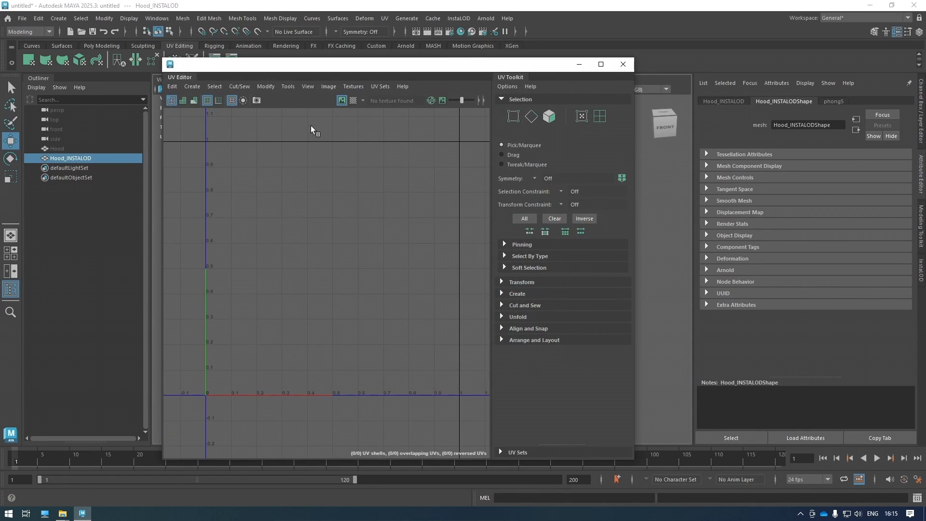
pyautogui.scroll(-3, 354, 205)
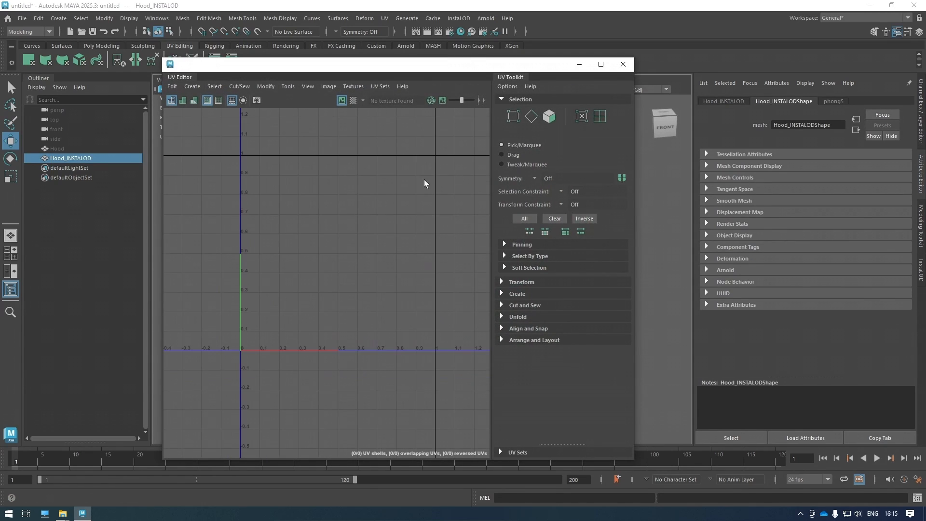
pyautogui.click(921, 271)
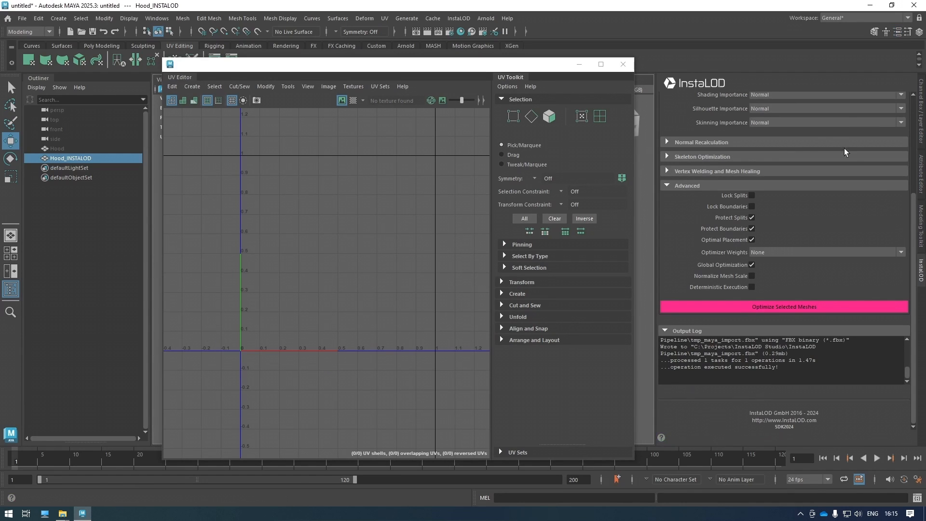
pyautogui.scroll(5, 682, 115)
pyautogui.scroll(-4, 799, 98)
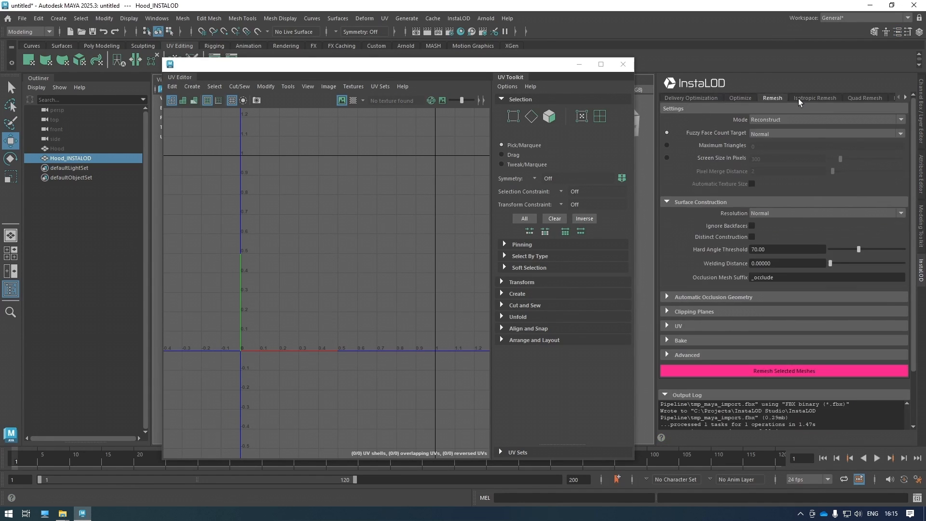
pyautogui.scroll(-6, 799, 98)
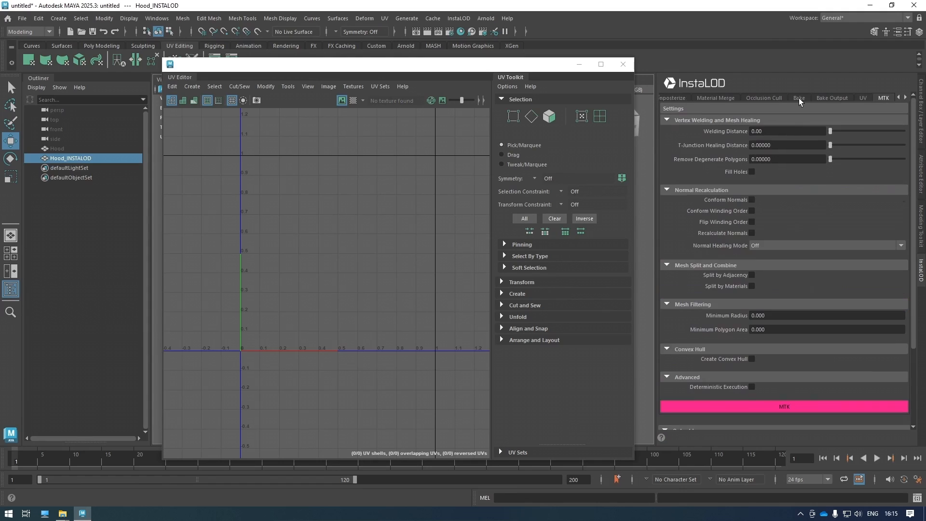
# Unwrap Hood_INSTALOD with InstaLOD's Hard Surface Axial strategy.
pyautogui.click(862, 96)
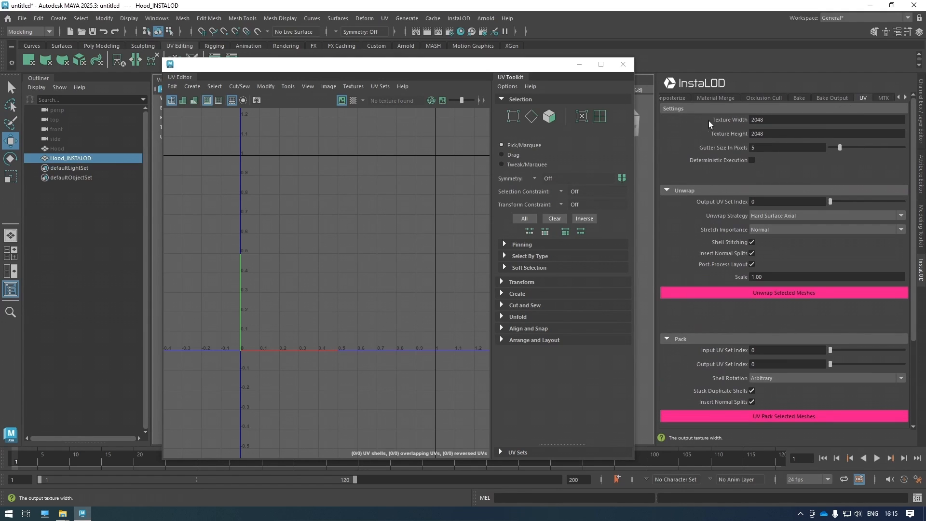
pyautogui.click(777, 216)
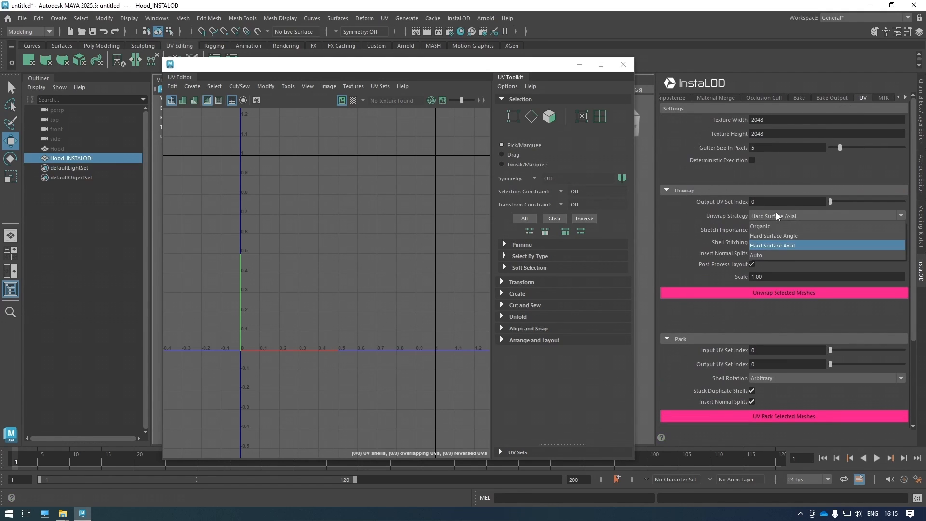
pyautogui.click(782, 245)
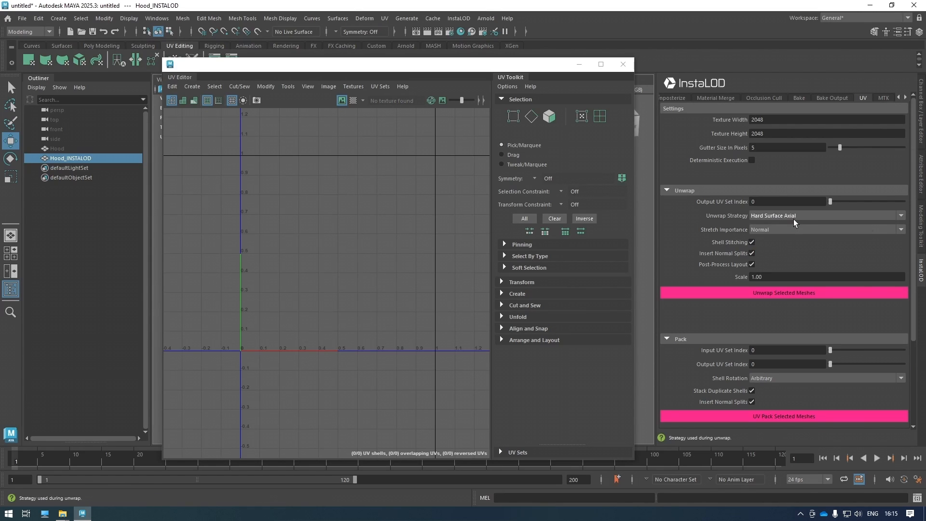
pyautogui.click(707, 292)
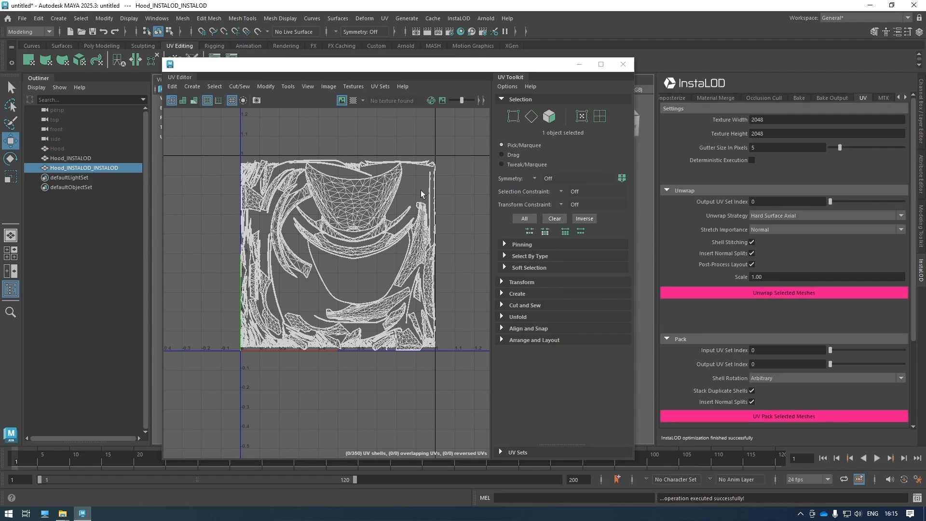
# Review the 350-shell UV layout of Hood_INSTALOD_INSTALOD, then close the UV Editor.
pyautogui.moveTo(521, 69); pyautogui.dragTo(808, 67)
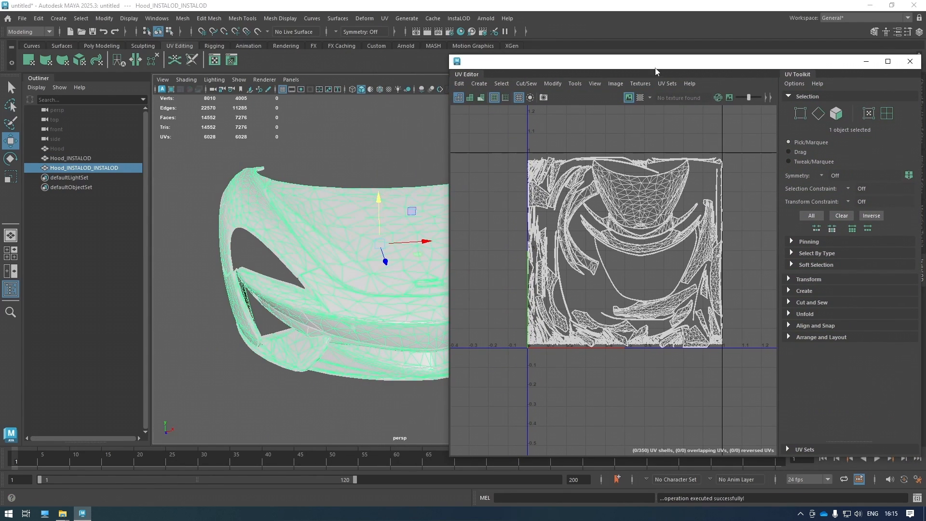
pyautogui.moveTo(649, 64); pyautogui.dragTo(316, 117)
pyautogui.click(578, 116)
# Orbit around the hood, selecting Hood_INSTALOD and Hood_INSTALOD_INSTALOD in turn to compare them.
pyautogui.keyDown('alt'); pyautogui.moveTo(401, 283); pyautogui.dragTo(409, 306); pyautogui.keyUp('alt')
pyautogui.click(410, 305)
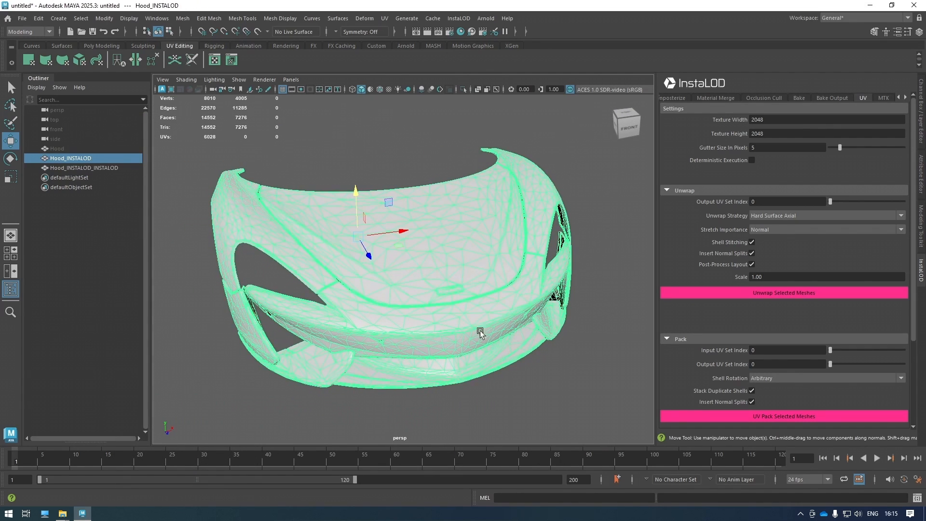
pyautogui.click(521, 382)
pyautogui.keyDown('alt'); pyautogui.moveTo(521, 382); pyautogui.dragTo(465, 302); pyautogui.keyUp('alt')
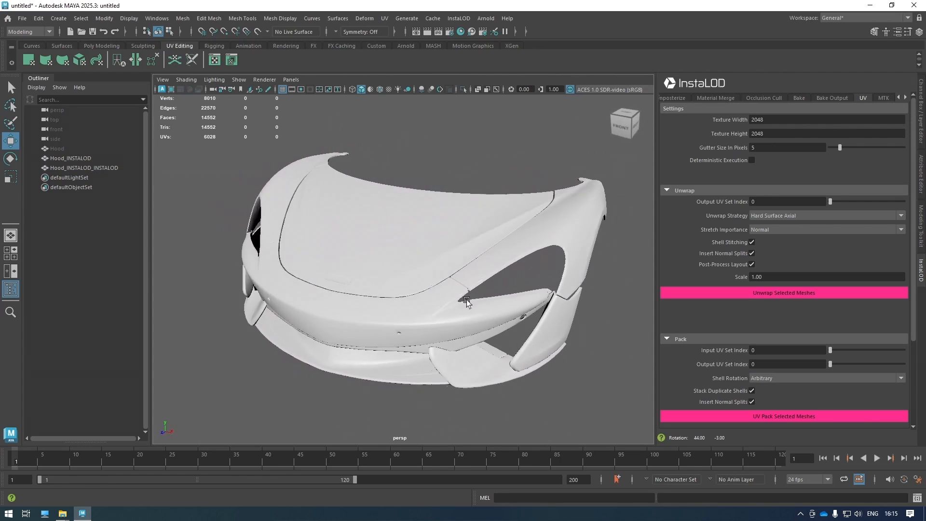
pyautogui.click(465, 302)
pyautogui.keyDown('alt'); pyautogui.moveTo(331, 323); pyautogui.dragTo(434, 367); pyautogui.keyUp('alt')
pyautogui.click(561, 378)
pyautogui.moveTo(560, 378)
pyautogui.keyDown('alt'); pyautogui.mouseDown()
pyautogui.moveTo(520, 375)
pyautogui.moveTo(550, 371)
pyautogui.mouseUp(); pyautogui.keyUp('alt')
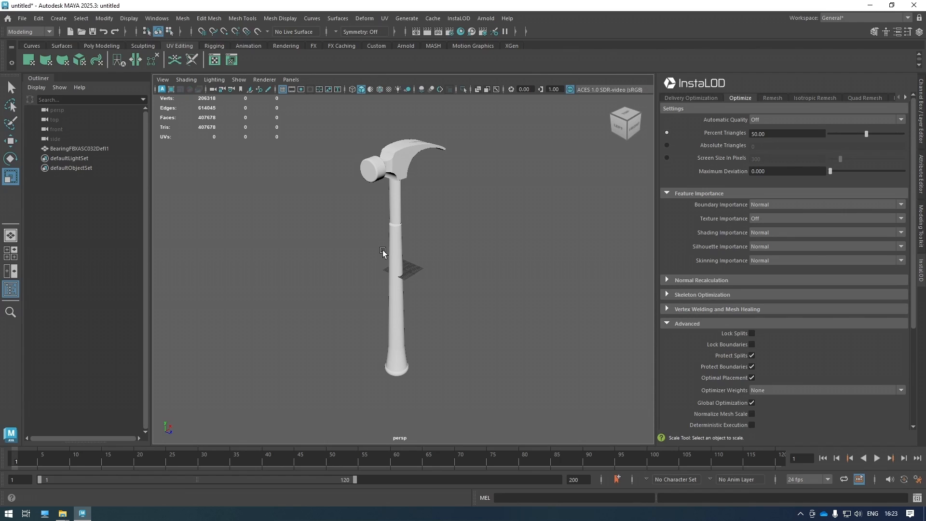
# Zoom in on the hammer head, select the mesh and orbit around it.
pyautogui.scroll(5, 407, 154)
pyautogui.keyDown('alt'); pyautogui.moveTo(407, 154); pyautogui.dragTo(418, 304, button='middle'); pyautogui.keyUp('alt')
pyautogui.scroll(2, 417, 202)
pyautogui.keyDown('alt'); pyautogui.moveTo(417, 184); pyautogui.dragTo(410, 230, button='middle'); pyautogui.keyUp('alt')
pyautogui.scroll(2, 414, 217)
pyautogui.scroll(4, 414, 213)
pyautogui.scroll(-4, 415, 210)
pyautogui.click(410, 230)
pyautogui.keyDown('alt'); pyautogui.moveTo(519, 250); pyautogui.dragTo(500, 255); pyautogui.keyUp('alt')
pyautogui.scroll(3, 360, 209)
pyautogui.keyDown('alt'); pyautogui.moveTo(360, 209); pyautogui.dragTo(372, 244); pyautogui.keyUp('alt')
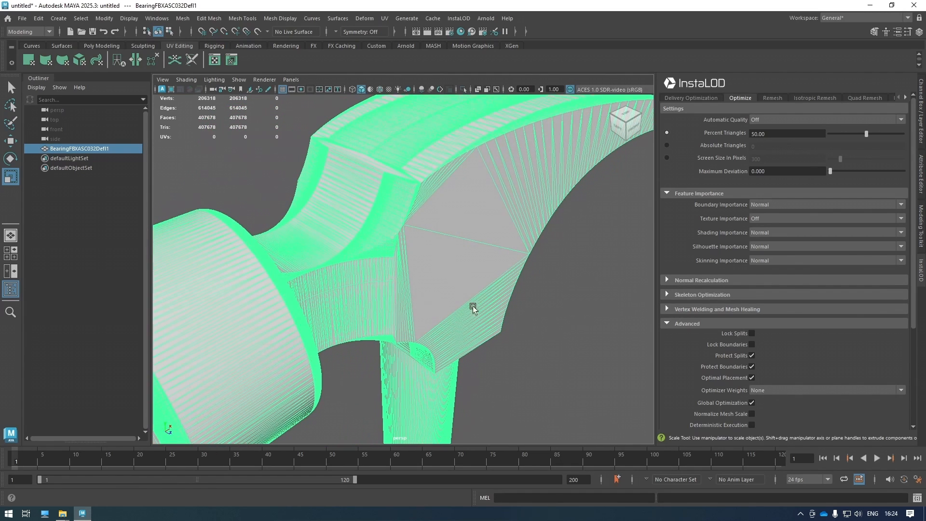
pyautogui.click(544, 322)
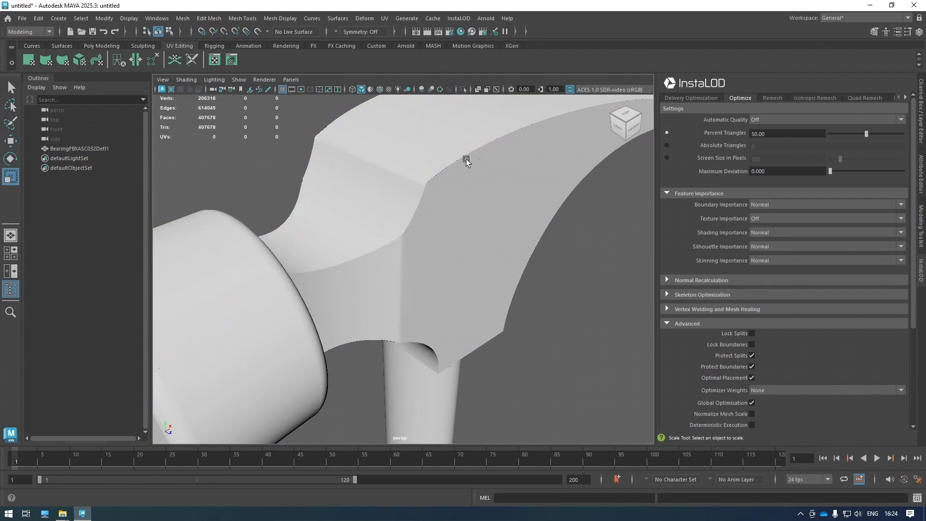
# Zoom out and orbit to view the whole 407,678-triangle hammer.
pyautogui.scroll(2, 403, 250)
pyautogui.scroll(-2, 381, 252)
pyautogui.scroll(3, 407, 237)
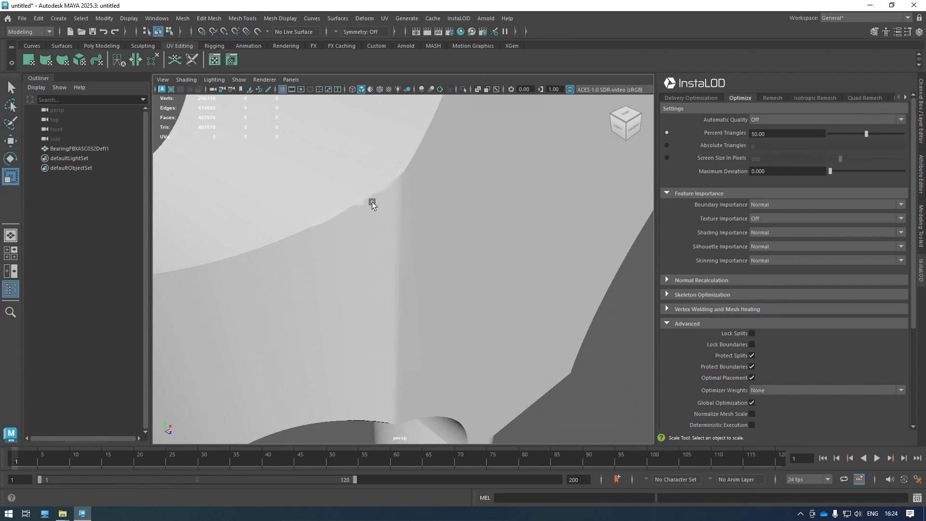
pyautogui.scroll(-3, 371, 222)
pyautogui.keyDown('alt'); pyautogui.moveTo(390, 245); pyautogui.dragTo(468, 297); pyautogui.keyUp('alt')
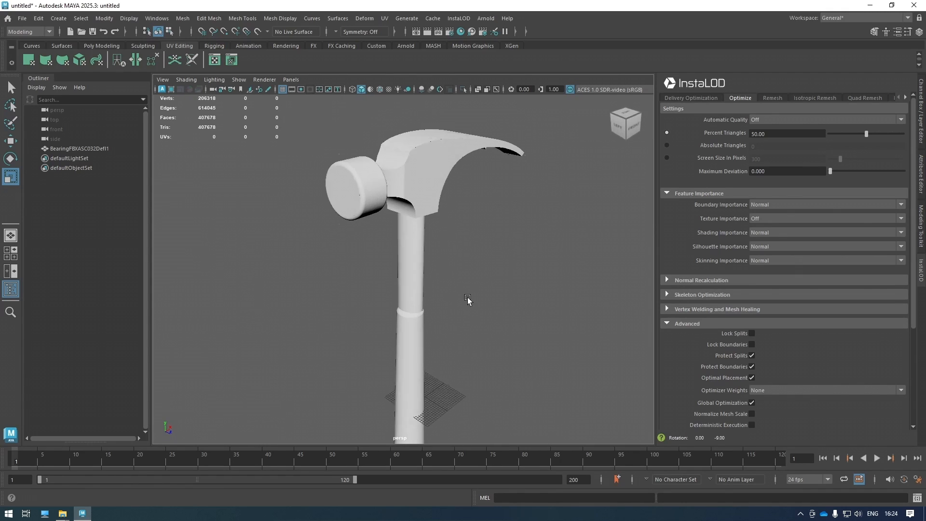
# Turn on Wireframe on Shaded and pan along the dense hammer handle.
pyautogui.click(379, 90)
pyautogui.scroll(5, 434, 227)
pyautogui.keyDown('alt'); pyautogui.moveTo(444, 220); pyautogui.dragTo(417, 271, button='middle'); pyautogui.keyUp('alt')
pyautogui.keyDown('alt'); pyautogui.moveTo(416, 270); pyautogui.dragTo(449, 229); pyautogui.keyUp('alt')
pyautogui.keyDown('alt'); pyautogui.moveTo(449, 229); pyautogui.dragTo(416, 313, button='middle'); pyautogui.keyUp('alt')
pyautogui.keyDown('alt'); pyautogui.moveTo(415, 314); pyautogui.dragTo(421, 304); pyautogui.keyUp('alt')
pyautogui.keyDown('alt'); pyautogui.moveTo(424, 337); pyautogui.dragTo(429, 280, button='middle'); pyautogui.keyUp('alt')
pyautogui.keyDown('alt'); pyautogui.moveTo(428, 318); pyautogui.dragTo(431, 253, button='middle'); pyautogui.keyUp('alt')
pyautogui.keyDown('alt'); pyautogui.moveTo(422, 294); pyautogui.dragTo(429, 234, button='middle'); pyautogui.keyUp('alt')
pyautogui.keyDown('alt'); pyautogui.moveTo(425, 319); pyautogui.dragTo(433, 191, button='middle'); pyautogui.keyUp('alt')
pyautogui.scroll(-3, 432, 193)
pyautogui.keyDown('alt'); pyautogui.moveTo(423, 282); pyautogui.dragTo(425, 183, button='middle'); pyautogui.keyUp('alt')
# Orbit beneath the handle's round end, then settle on a side view of the hammer.
pyautogui.keyDown('alt'); pyautogui.moveTo(442, 328); pyautogui.dragTo(428, 248); pyautogui.keyUp('alt')
pyautogui.scroll(-4, 429, 249)
pyautogui.keyDown('alt'); pyautogui.moveTo(431, 169); pyautogui.dragTo(425, 280, button='middle'); pyautogui.keyUp('alt')
pyautogui.keyDown('alt'); pyautogui.moveTo(427, 260); pyautogui.dragTo(430, 212); pyautogui.keyUp('alt')
pyautogui.keyDown('alt'); pyautogui.moveTo(430, 207); pyautogui.dragTo(428, 268, button='middle'); pyautogui.keyUp('alt')
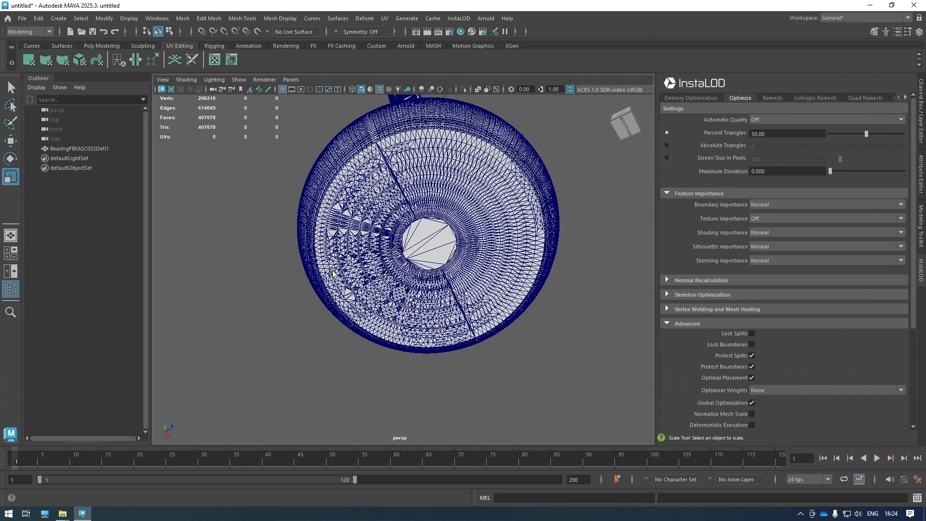
pyautogui.scroll(-5, 386, 258)
pyautogui.scroll(-2, 417, 217)
pyautogui.keyDown('alt'); pyautogui.moveTo(417, 217); pyautogui.dragTo(415, 282, button='middle'); pyautogui.keyUp('alt')
pyautogui.keyDown('alt'); pyautogui.moveTo(413, 211); pyautogui.dragTo(407, 270); pyautogui.keyUp('alt')
pyautogui.keyDown('alt'); pyautogui.moveTo(405, 209); pyautogui.dragTo(404, 232, button='middle'); pyautogui.keyUp('alt')
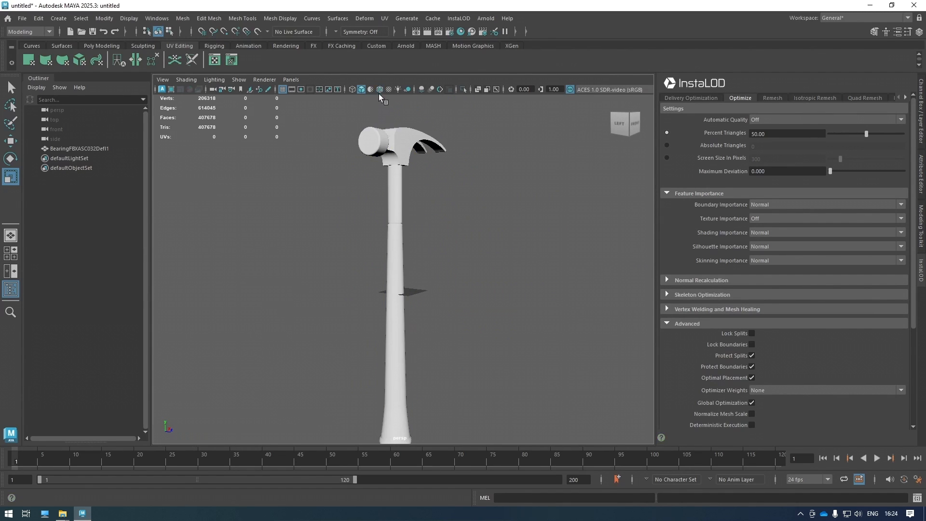
# Select the hammer mesh and frame it from a higher angle.
pyautogui.scroll(3, 401, 181)
pyautogui.click(401, 180)
pyautogui.keyDown('alt'); pyautogui.moveTo(427, 181); pyautogui.dragTo(434, 263, button='middle'); pyautogui.keyUp('alt')
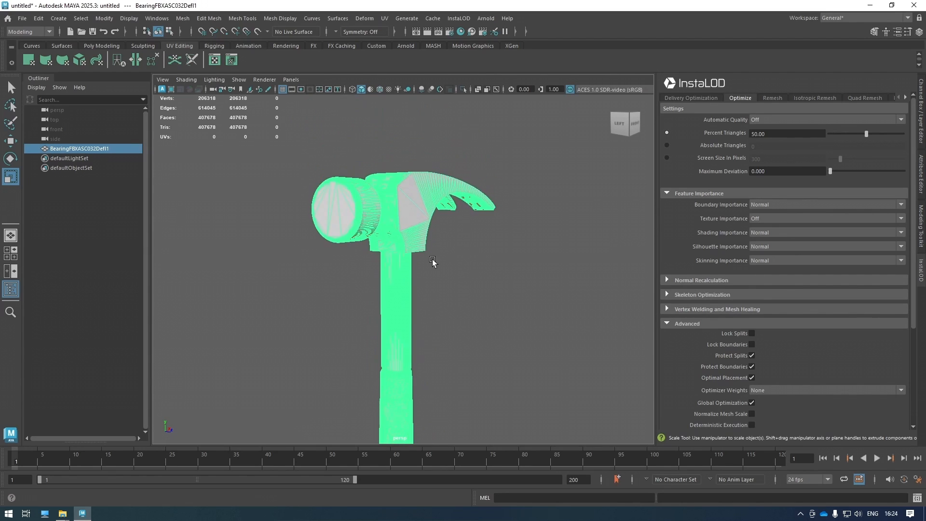
pyautogui.scroll(-5, 435, 260)
pyautogui.keyDown('alt'); pyautogui.moveTo(441, 233); pyautogui.dragTo(424, 271); pyautogui.keyUp('alt')
pyautogui.keyDown('alt'); pyautogui.moveTo(444, 179); pyautogui.dragTo(446, 229, button='middle'); pyautogui.keyUp('alt')
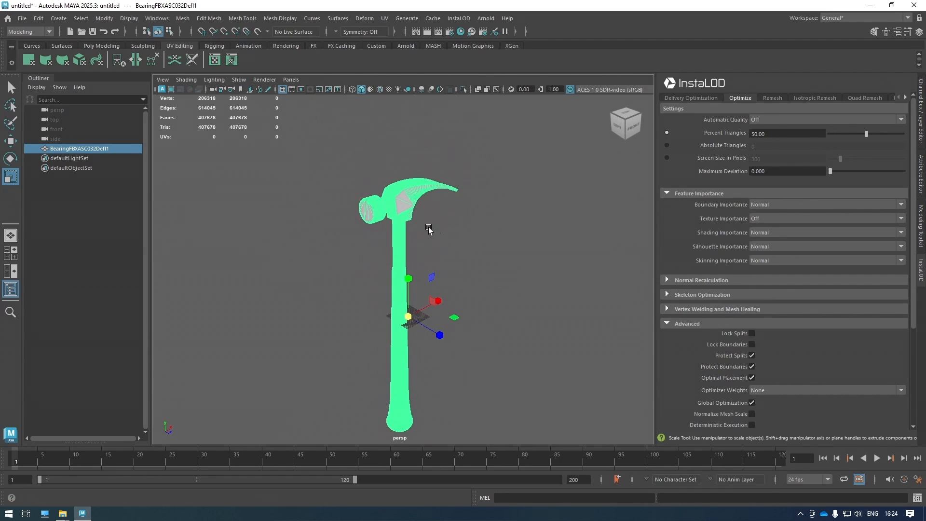
# Set Percent Triangles to 0 and Maximum Deviation to 0.05, then open the UV Editor.
pyautogui.moveTo(780, 131); pyautogui.dragTo(715, 132)
pyautogui.write('0')
pyautogui.press('Return')
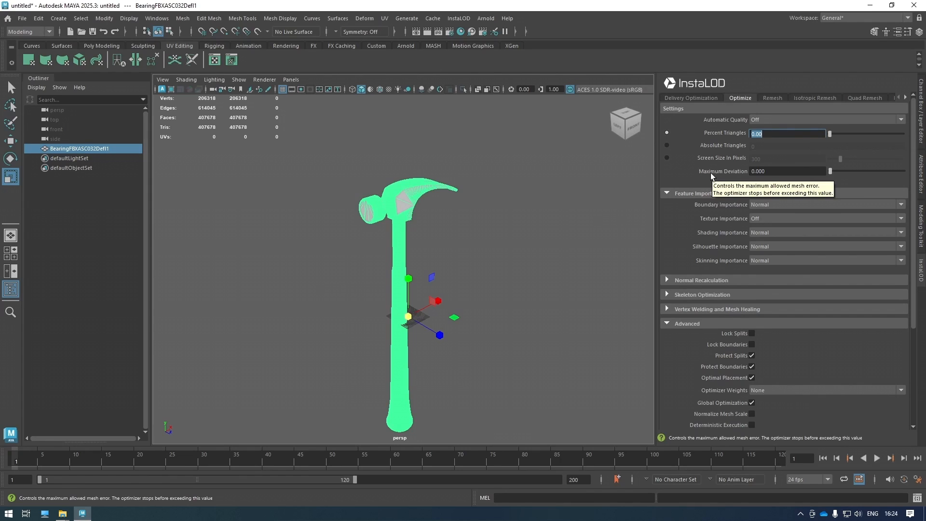
pyautogui.press('Tab')
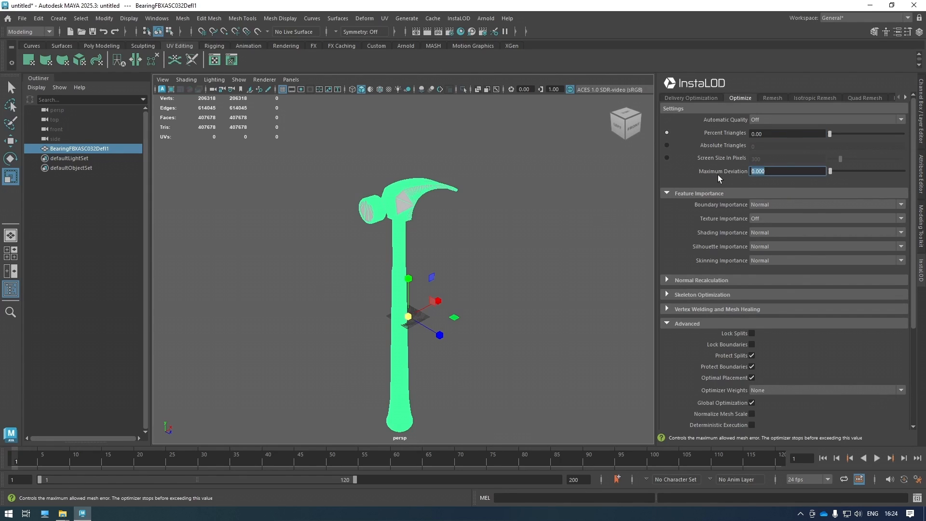
pyautogui.write('0.05')
pyautogui.press('Return')
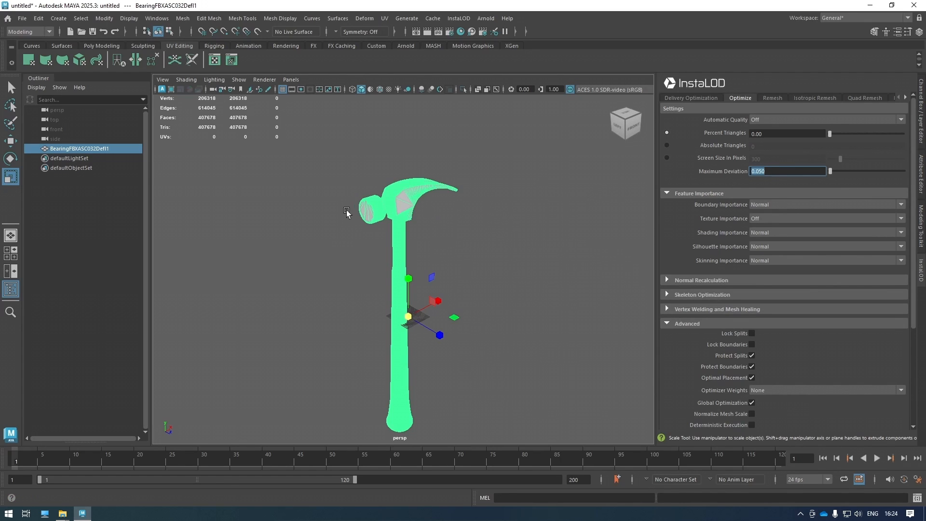
pyautogui.click(217, 62)
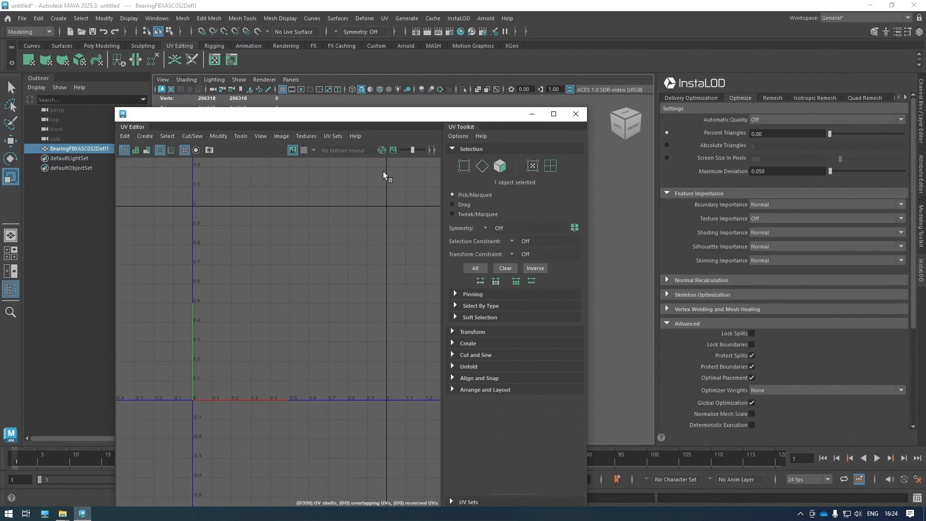
# Close the UV Editor and optimize the hammer to 6,532 triangles, removing 926 degenerate faces.
pyautogui.click(575, 113)
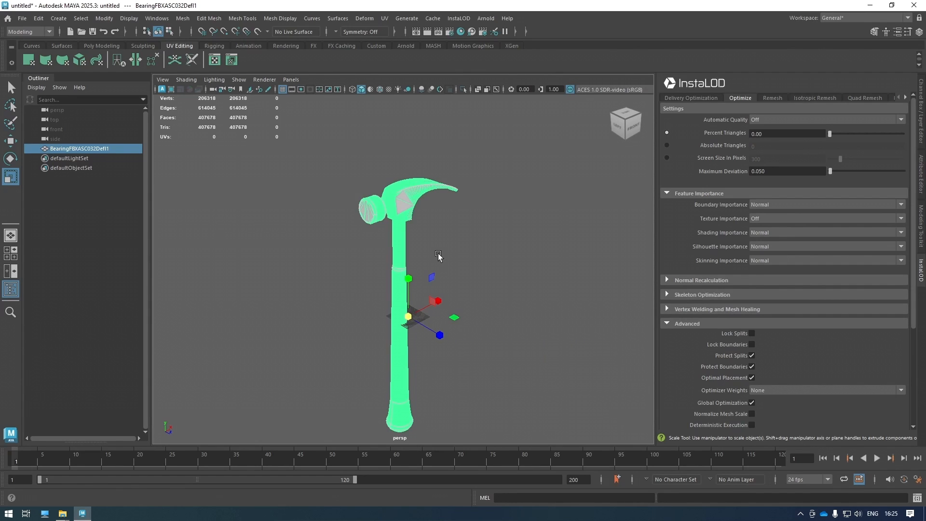
pyautogui.keyDown('alt'); pyautogui.moveTo(439, 257); pyautogui.dragTo(451, 255); pyautogui.keyUp('alt')
pyautogui.scroll(-1, 678, 326)
pyautogui.scroll(-4, 679, 326)
pyautogui.click(745, 305)
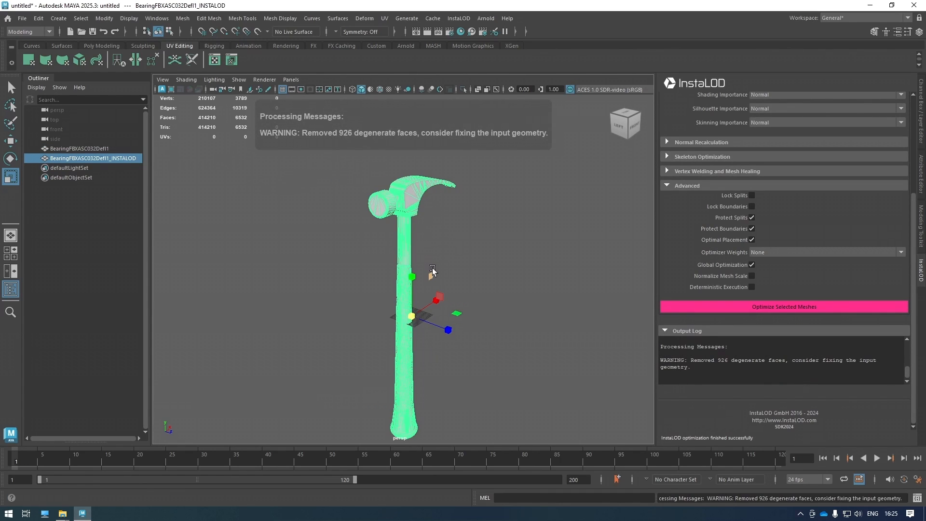
pyautogui.scroll(2, 432, 231)
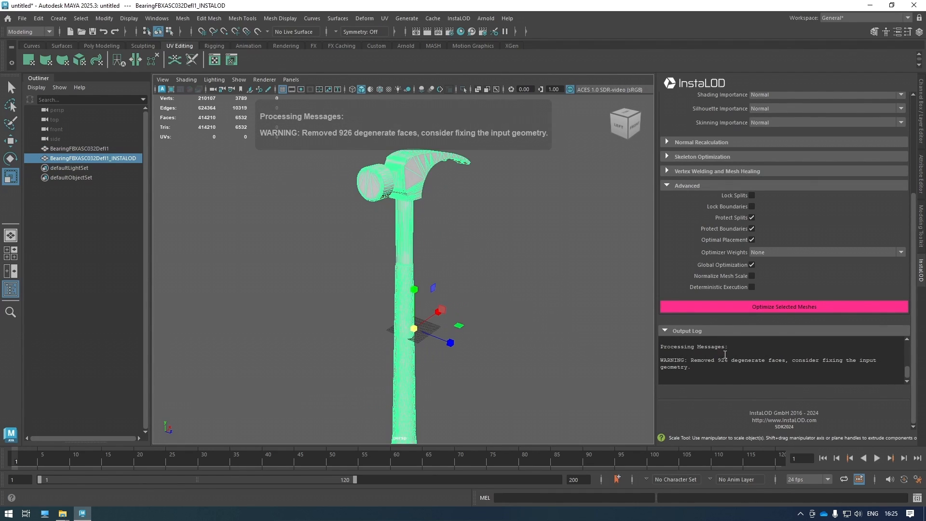
pyautogui.scroll(1, 725, 354)
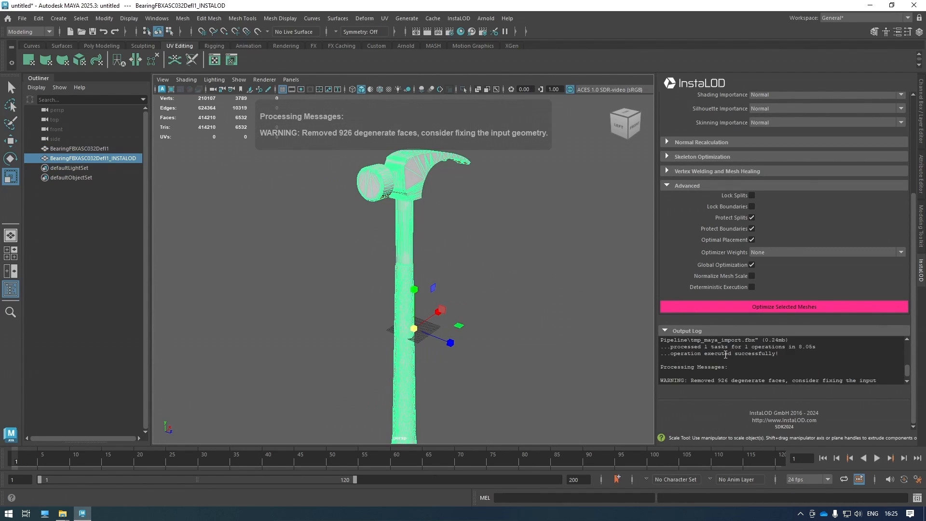
pyautogui.scroll(-2, 726, 354)
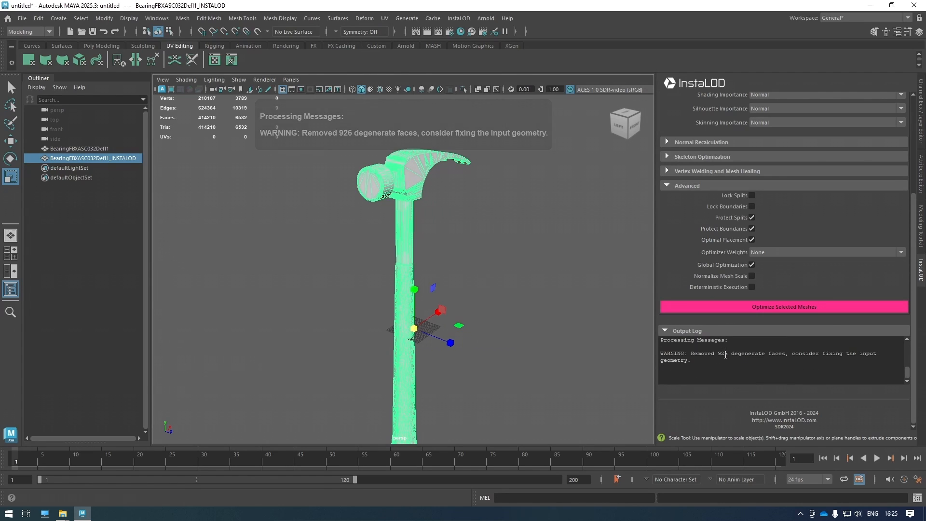
pyautogui.keyDown('alt'); pyautogui.moveTo(471, 249); pyautogui.dragTo(473, 286, button='middle'); pyautogui.keyUp('alt')
pyautogui.press('w')
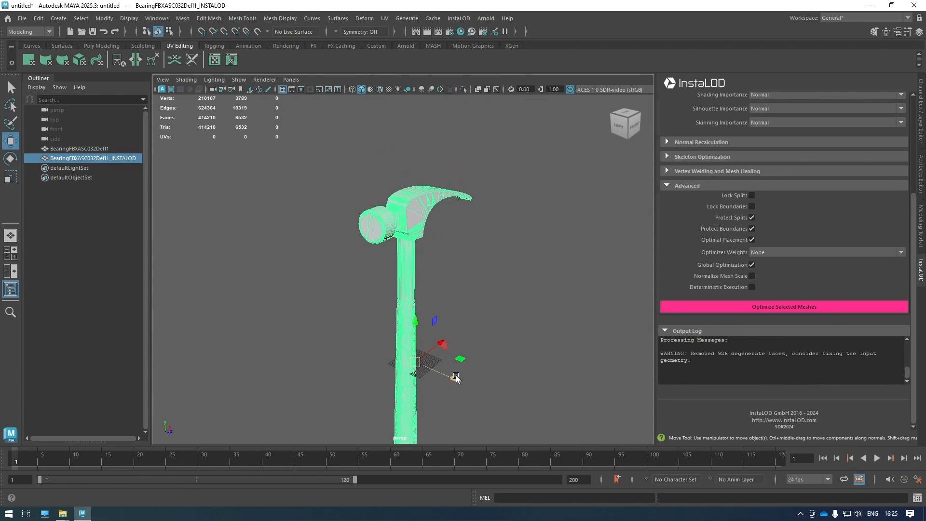
pyautogui.moveTo(452, 379); pyautogui.dragTo(517, 401)
pyautogui.scroll(2, 486, 277)
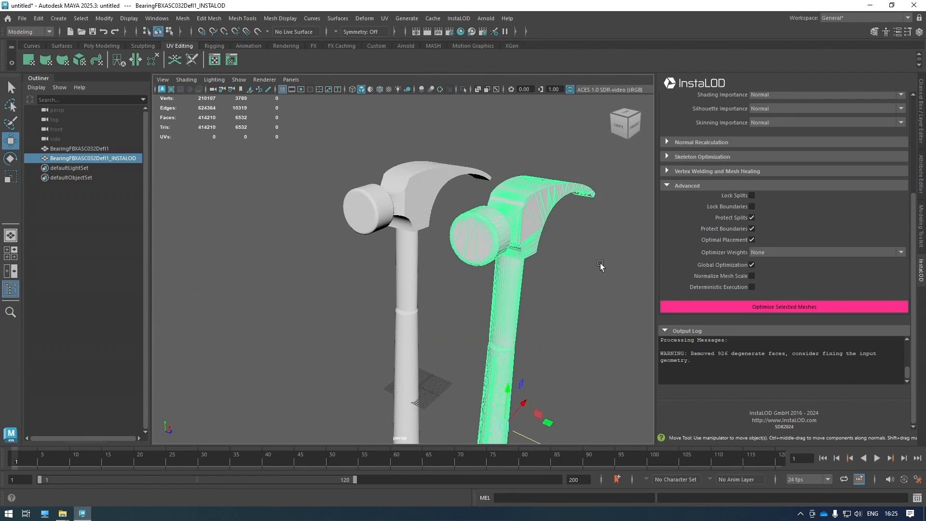
pyautogui.keyDown('alt'); pyautogui.moveTo(592, 268); pyautogui.dragTo(572, 275); pyautogui.keyUp('alt')
pyautogui.click(550, 281)
pyautogui.keyDown('alt'); pyautogui.moveTo(511, 281); pyautogui.dragTo(522, 281); pyautogui.keyUp('alt')
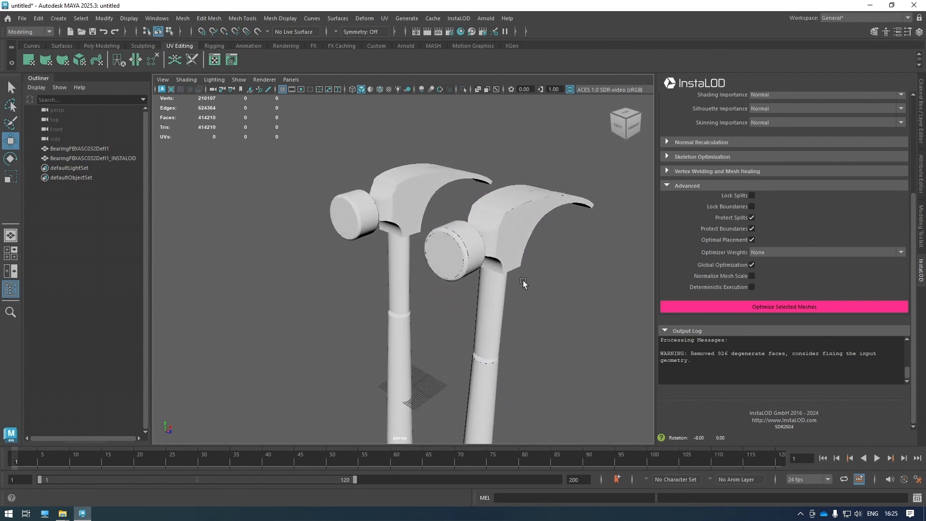
pyautogui.scroll(5, 501, 241)
pyautogui.scroll(-2, 496, 213)
pyautogui.scroll(3, 500, 222)
pyautogui.keyDown('alt'); pyautogui.moveTo(499, 222); pyautogui.dragTo(465, 238); pyautogui.keyUp('alt')
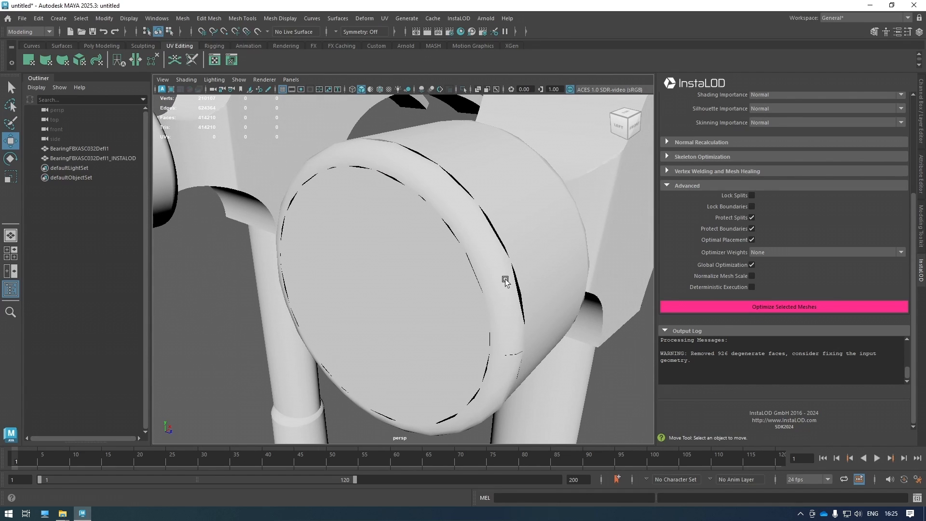
pyautogui.moveTo(505, 269)
pyautogui.keyDown('alt'); pyautogui.mouseDown()
pyautogui.moveTo(489, 266)
pyautogui.moveTo(515, 265)
pyautogui.mouseUp(); pyautogui.keyUp('alt')
pyautogui.scroll(-4, 501, 266)
pyautogui.click(491, 269)
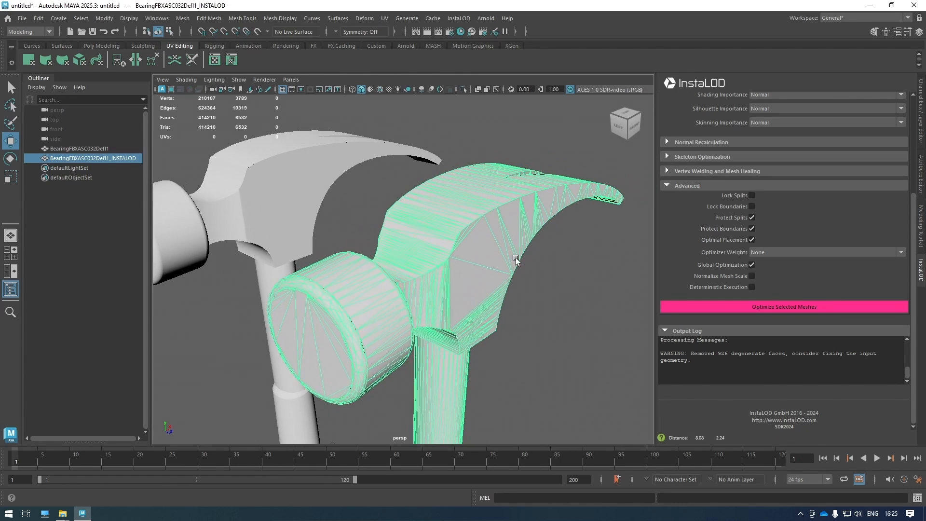
pyautogui.scroll(4, 507, 246)
pyautogui.click(583, 348)
pyautogui.scroll(4, 477, 272)
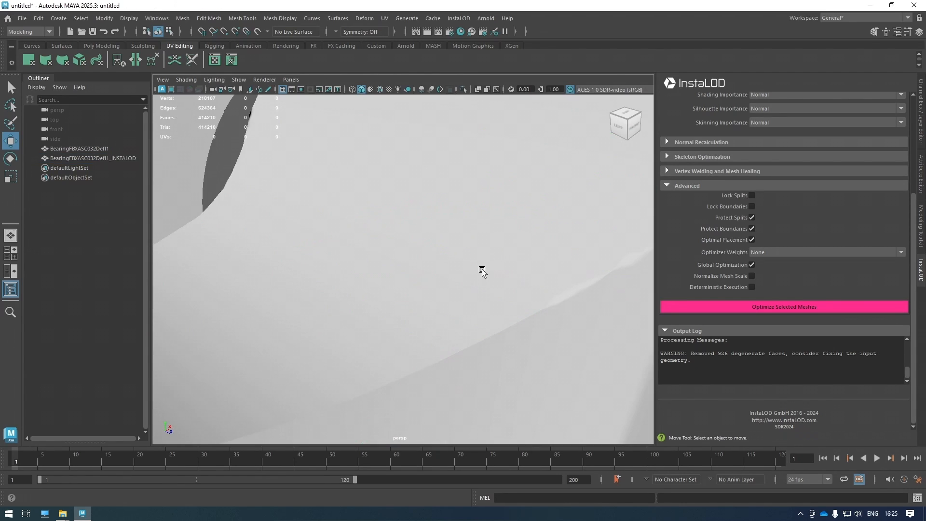
pyautogui.scroll(-8, 480, 269)
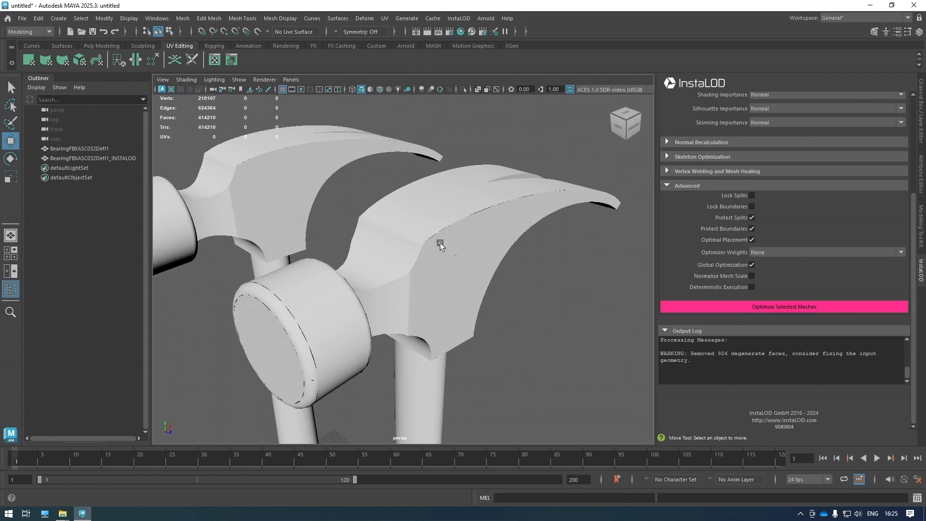
pyautogui.click(217, 205)
pyautogui.press('f')
pyautogui.scroll(5, 558, 335)
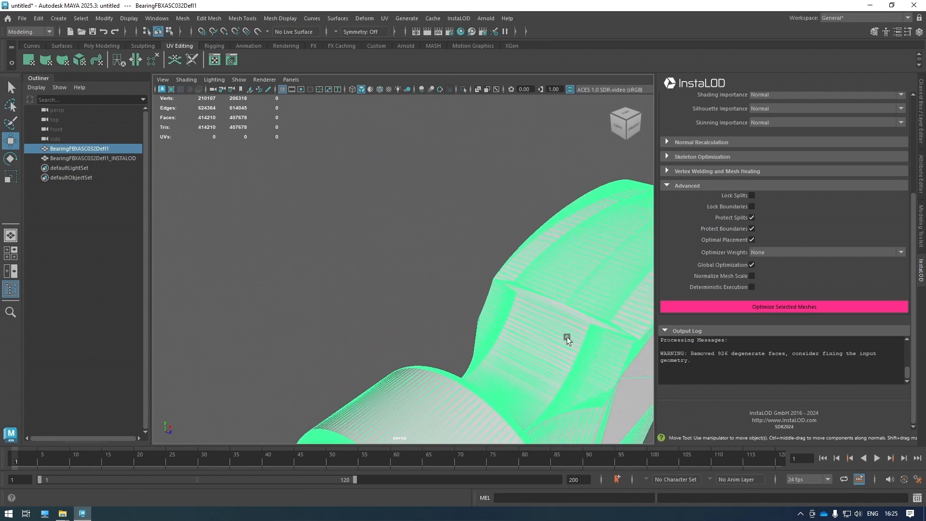
pyautogui.keyDown('alt'); pyautogui.moveTo(558, 334); pyautogui.dragTo(530, 299, button='middle'); pyautogui.keyUp('alt')
pyautogui.scroll(2, 531, 300)
pyautogui.click(393, 167)
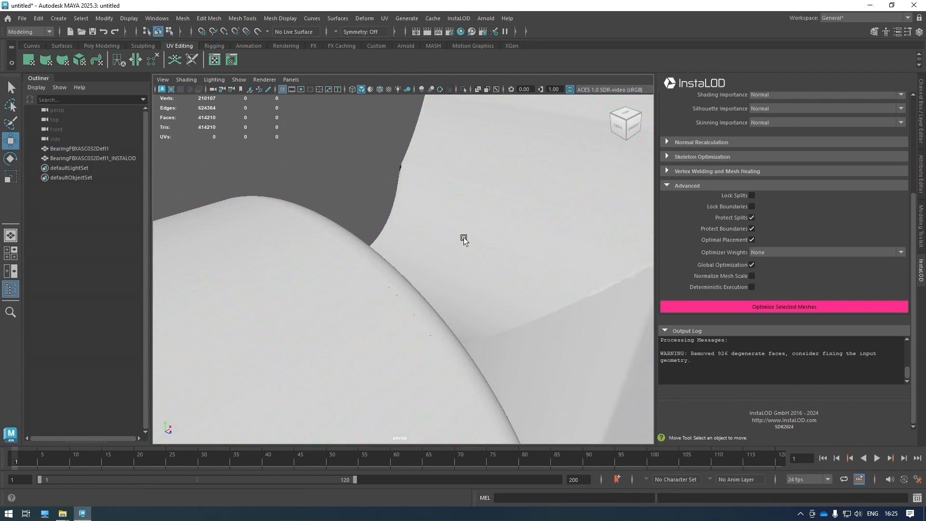
pyautogui.scroll(-10, 421, 230)
pyautogui.click(473, 276)
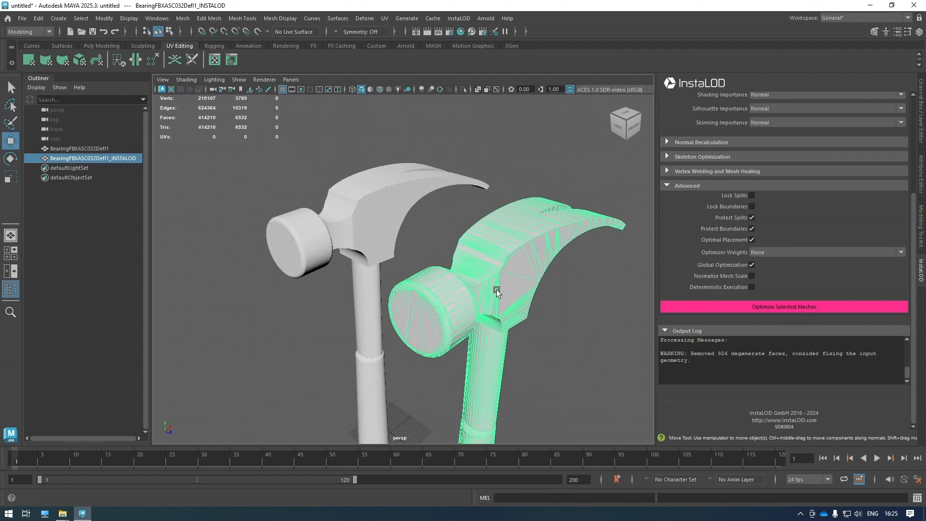
pyautogui.scroll(3, 496, 289)
pyautogui.scroll(-8, 379, 166)
pyautogui.scroll(5, 380, 165)
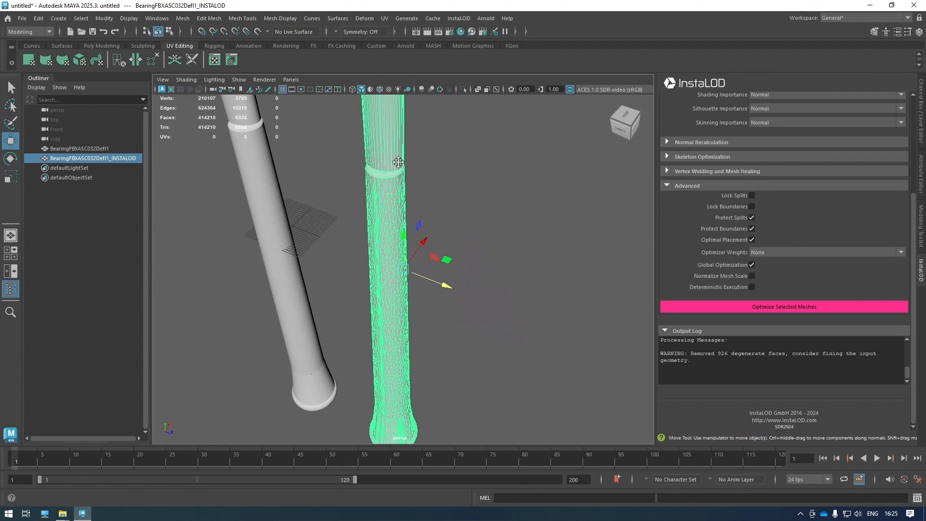
pyautogui.keyDown('alt'); pyautogui.moveTo(396, 160); pyautogui.dragTo(426, 353, button='middle'); pyautogui.keyUp('alt')
pyautogui.scroll(3, 427, 334)
pyautogui.keyDown('alt'); pyautogui.moveTo(468, 347); pyautogui.dragTo(493, 344); pyautogui.keyUp('alt')
pyautogui.keyDown('alt'); pyautogui.moveTo(520, 266); pyautogui.dragTo(548, 327, button='middle'); pyautogui.keyUp('alt')
pyautogui.click(568, 327)
pyautogui.keyDown('alt'); pyautogui.moveTo(560, 325); pyautogui.dragTo(567, 324); pyautogui.keyUp('alt')
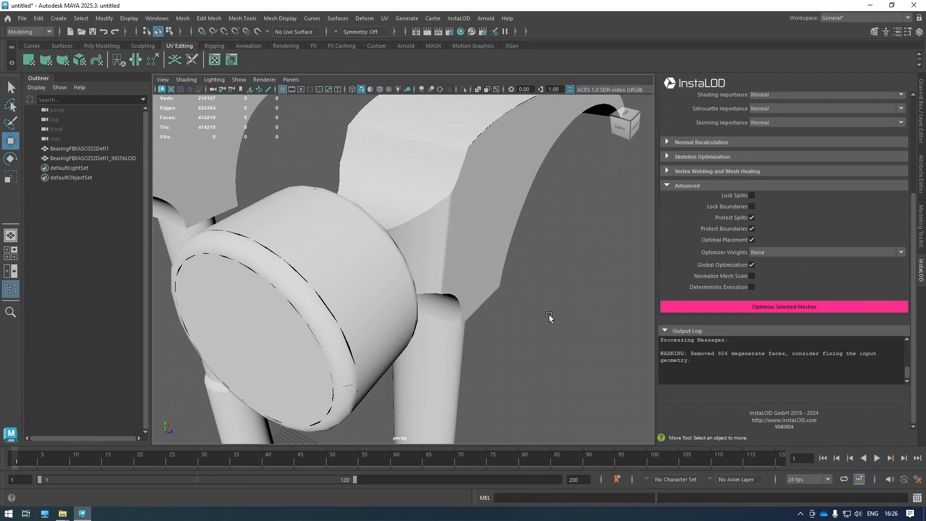
pyautogui.scroll(-5, 543, 312)
pyautogui.click(438, 304)
pyautogui.keyDown('alt'); pyautogui.moveTo(487, 343); pyautogui.dragTo(476, 358); pyautogui.keyUp('alt')
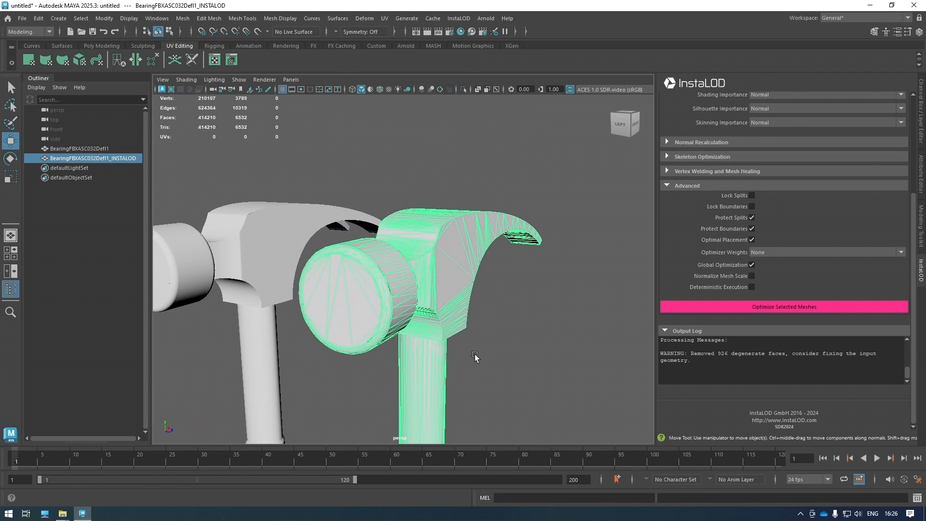
pyautogui.scroll(-3, 428, 290)
pyautogui.keyDown('alt'); pyautogui.moveTo(471, 346); pyautogui.dragTo(489, 179, button='middle'); pyautogui.keyUp('alt')
pyautogui.scroll(5, 439, 361)
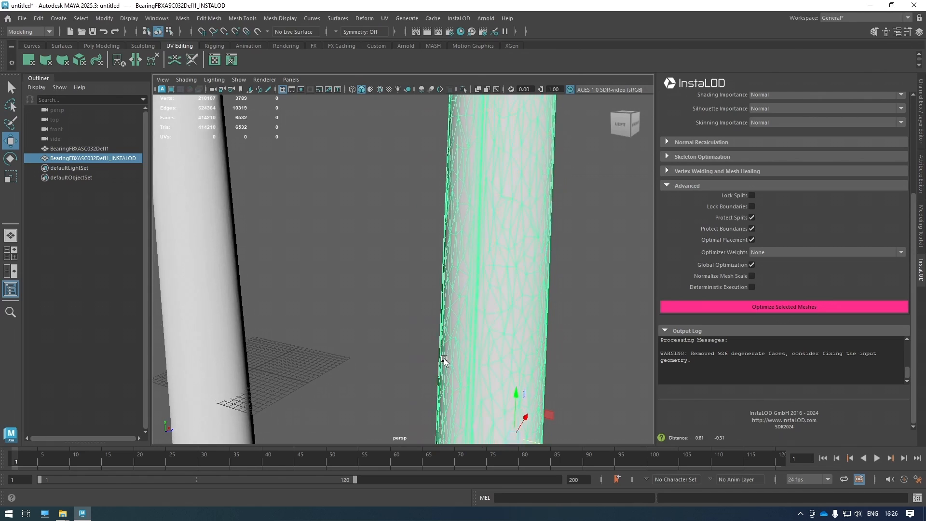
pyautogui.keyDown('shift'); pyautogui.click(189, 274); pyautogui.keyUp('shift')
# Compare both hammers with Wireframe on Shaded turned on, then off again.
pyautogui.moveTo(319, 319)
pyautogui.keyDown('alt'); pyautogui.mouseDown(button='middle')
pyautogui.moveTo(352, 302)
pyautogui.moveTo(362, 269)
pyautogui.mouseUp(button='middle'); pyautogui.keyUp('alt')
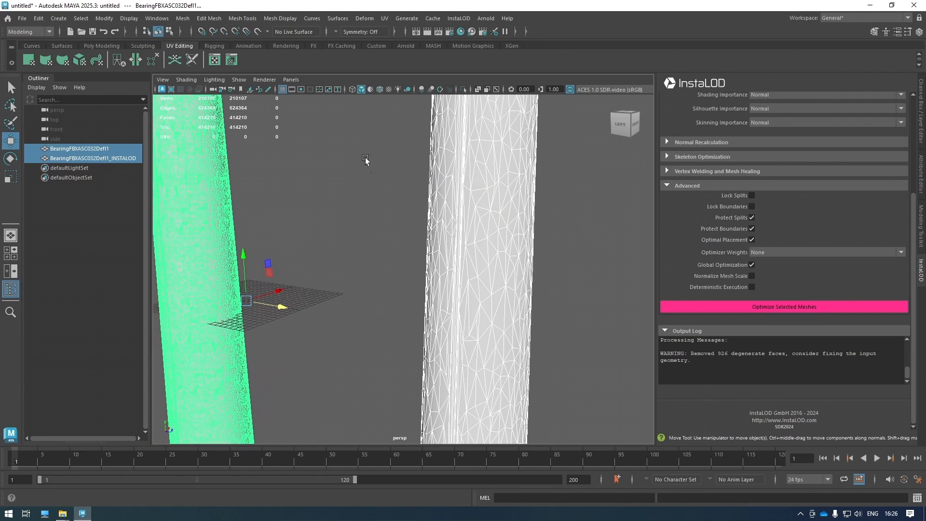
pyautogui.click(380, 89)
pyautogui.click(395, 227)
pyautogui.keyDown('alt'); pyautogui.moveTo(398, 244); pyautogui.dragTo(386, 153); pyautogui.keyUp('alt')
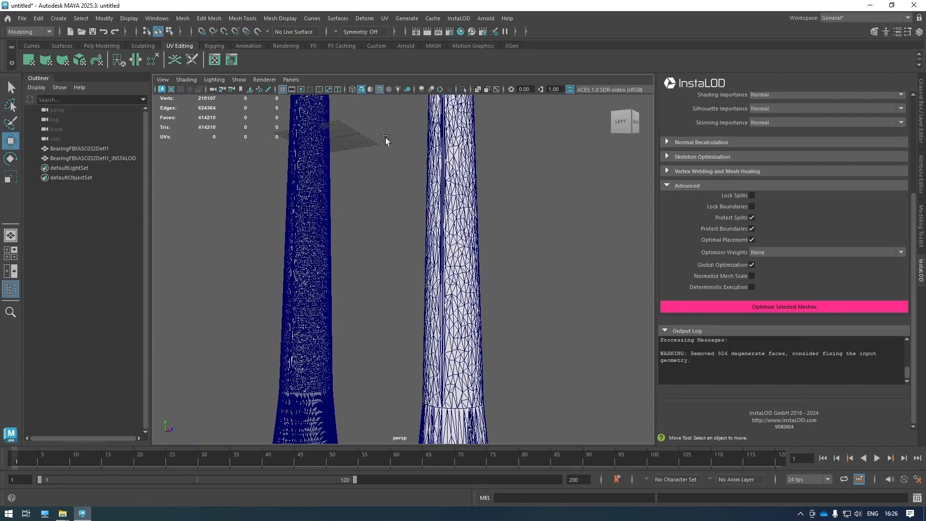
pyautogui.click(380, 90)
# Delete the optimized BearingFBXASC032Defl1_INSTALOD hammer, keeping only the original.
pyautogui.moveTo(397, 236)
pyautogui.keyDown('alt'); pyautogui.mouseDown(button='middle')
pyautogui.moveTo(400, 299)
pyautogui.moveTo(405, 292)
pyautogui.mouseUp(button='middle'); pyautogui.keyUp('alt')
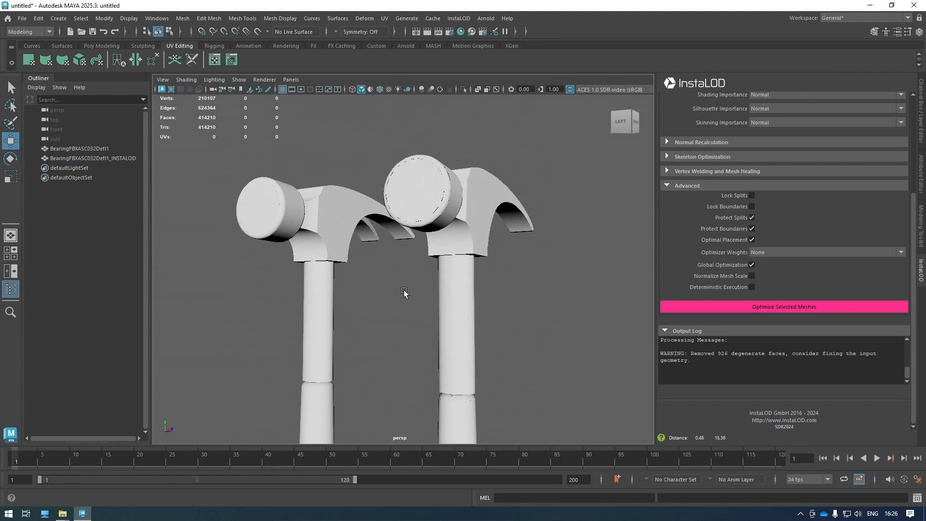
pyautogui.scroll(-2, 405, 292)
pyautogui.click(452, 238)
pyautogui.press('Delete')
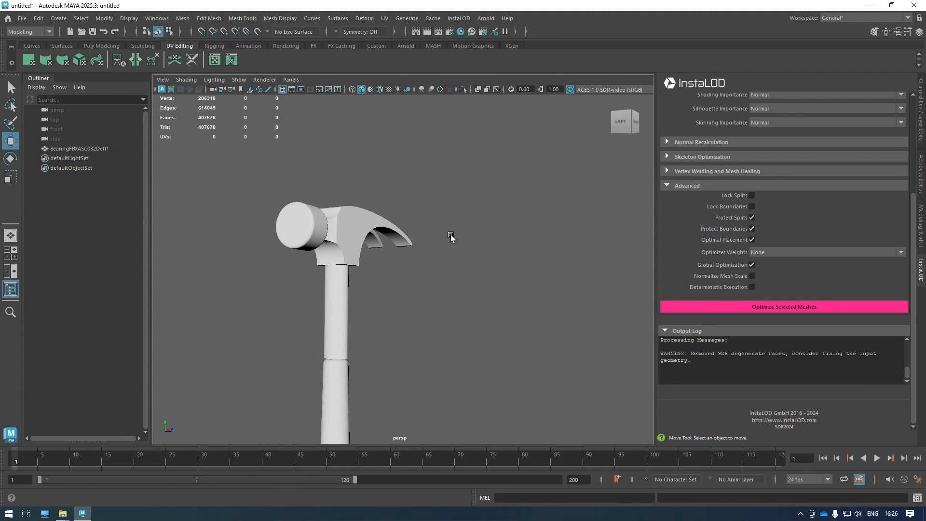
# Select the original hammer and frame it in the viewport.
pyautogui.click(349, 226)
pyautogui.press('f')
pyautogui.keyDown('alt'); pyautogui.moveTo(362, 279); pyautogui.dragTo(326, 277); pyautogui.keyUp('alt')
pyautogui.keyDown('alt'); pyautogui.moveTo(361, 181); pyautogui.dragTo(359, 236, button='middle'); pyautogui.keyUp('alt')
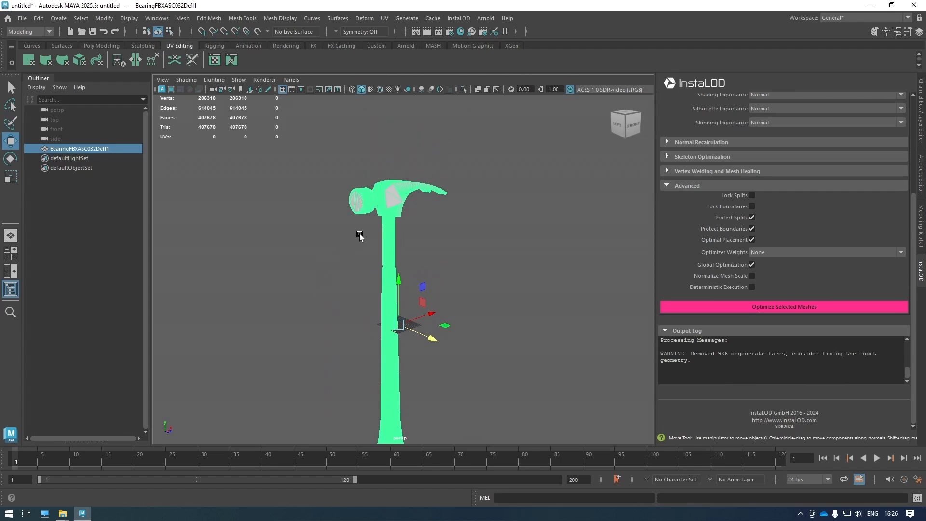
pyautogui.scroll(2, 359, 236)
# Enable Lock Boundaries under Vertex Welding and Mesh Healing, then inspect the hammer head and handle.
pyautogui.click(724, 171)
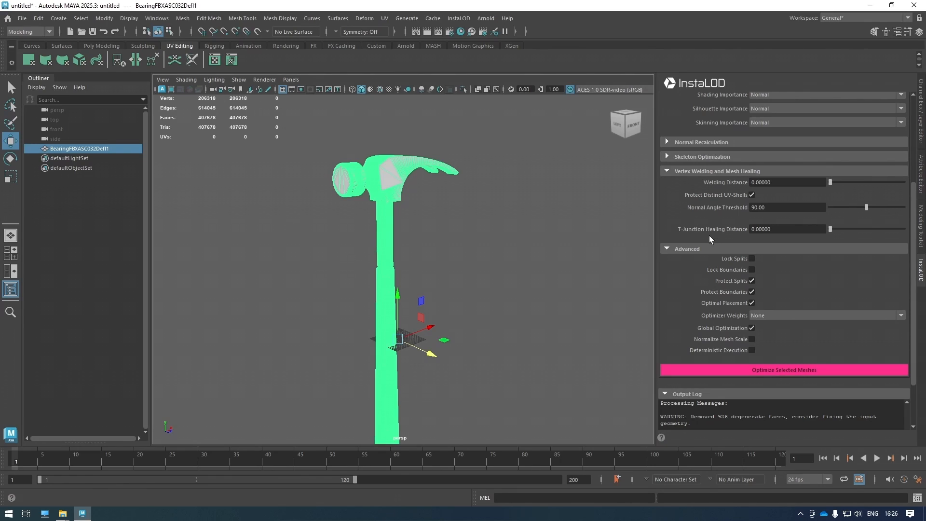
pyautogui.click(752, 270)
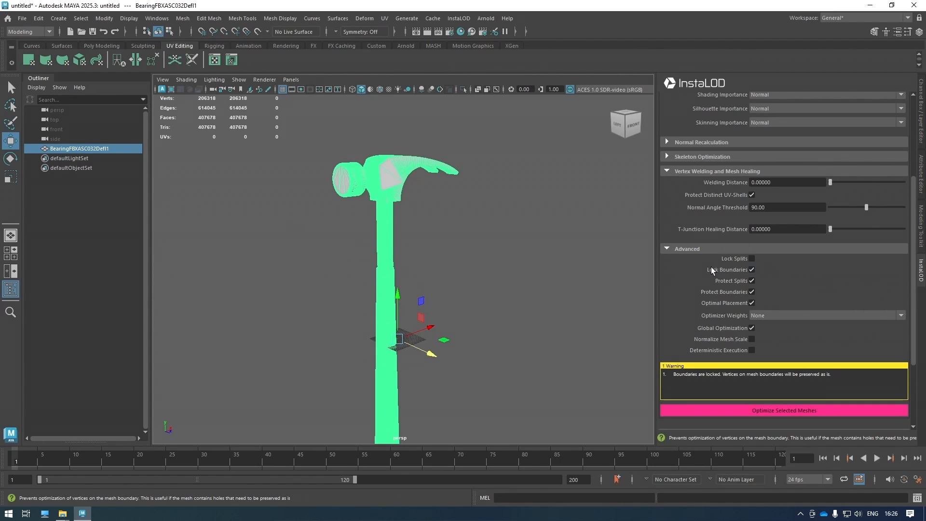
pyautogui.scroll(5, 392, 160)
pyautogui.keyDown('alt'); pyautogui.moveTo(393, 159); pyautogui.dragTo(424, 260, button='middle'); pyautogui.keyUp('alt')
pyautogui.keyDown('alt'); pyautogui.moveTo(424, 261); pyautogui.dragTo(433, 265); pyautogui.keyUp('alt')
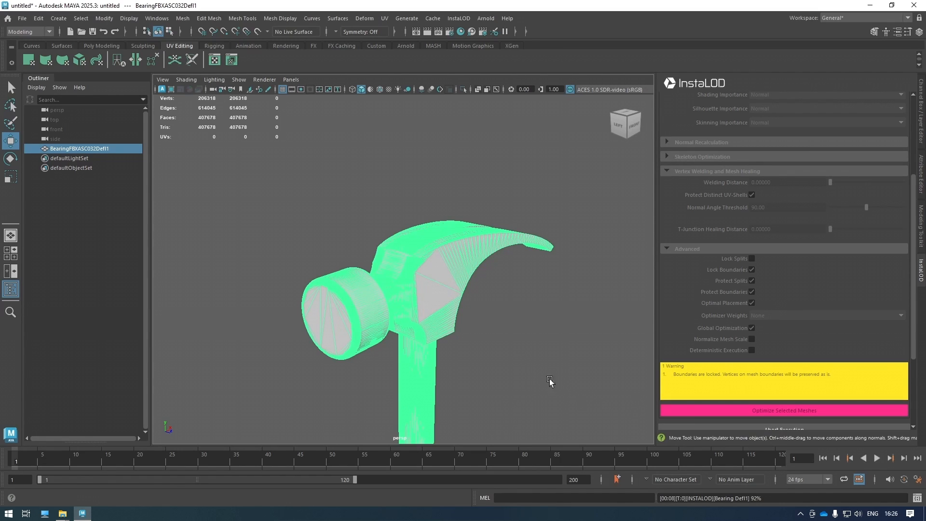
pyautogui.keyDown('alt'); pyautogui.moveTo(504, 347); pyautogui.dragTo(469, 245, button='middle'); pyautogui.keyUp('alt')
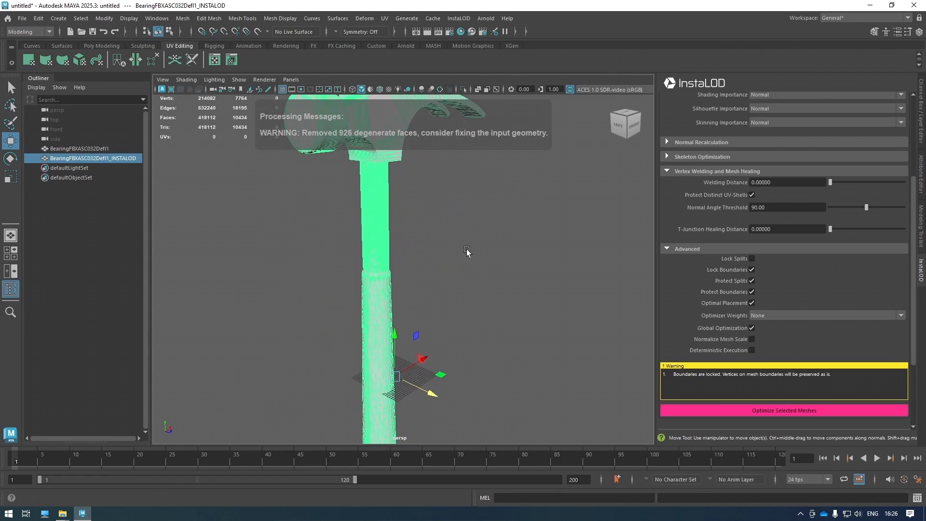
# Move the new 10,434-triangle _INSTALOD hammer beside the original.
pyautogui.scroll(-2, 757, 375)
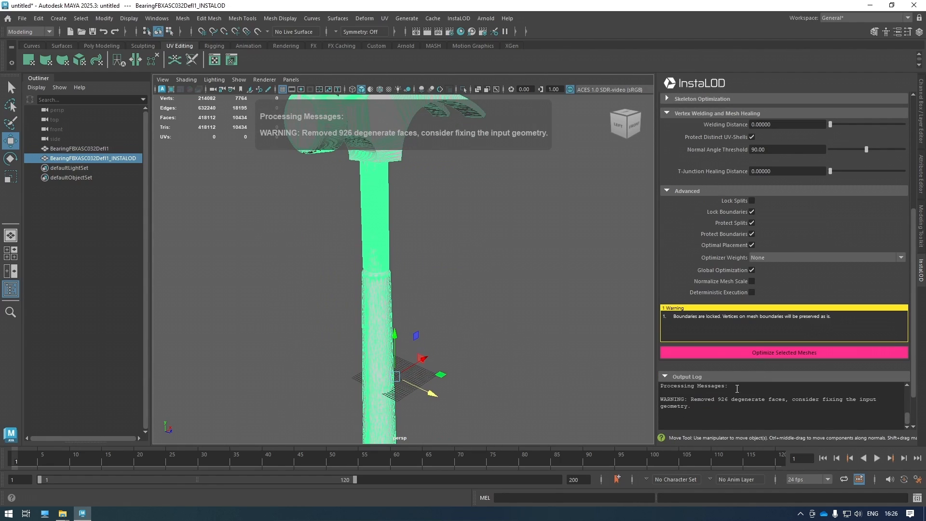
pyautogui.scroll(1, 736, 399)
pyautogui.scroll(-5, 735, 400)
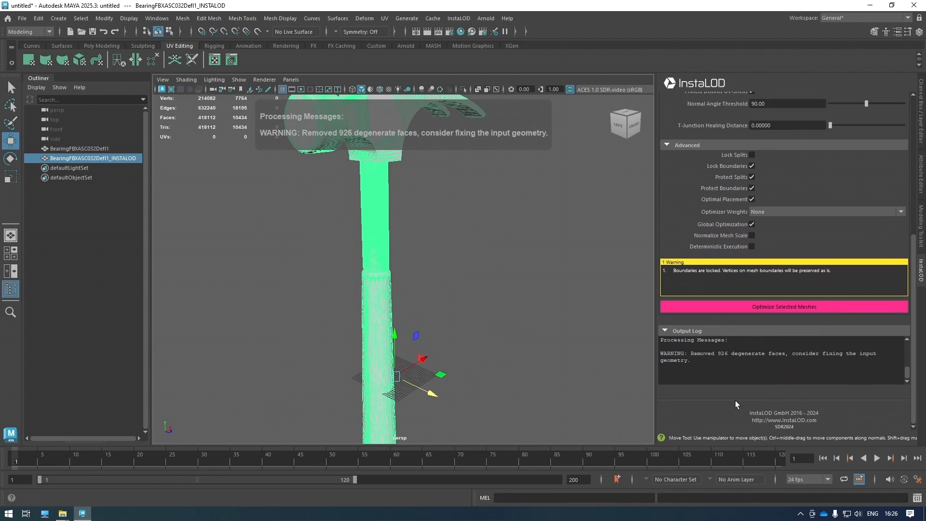
pyautogui.scroll(3, 703, 362)
pyautogui.scroll(1, 702, 361)
pyautogui.scroll(-4, 702, 361)
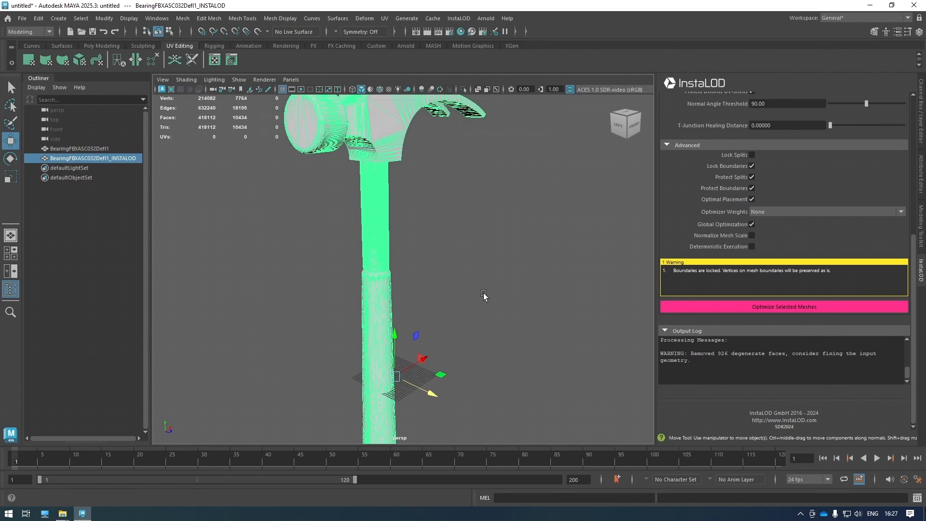
pyautogui.keyDown('alt'); pyautogui.moveTo(469, 316); pyautogui.dragTo(465, 331, button='middle'); pyautogui.keyUp('alt')
pyautogui.moveTo(430, 408); pyautogui.dragTo(548, 446)
# Compare the wireframes of both hammer heads by selecting each hammer in turn.
pyautogui.click(290, 321)
pyautogui.keyDown('alt'); pyautogui.moveTo(290, 282); pyautogui.dragTo(477, 227); pyautogui.keyUp('alt')
pyautogui.scroll(5, 499, 213)
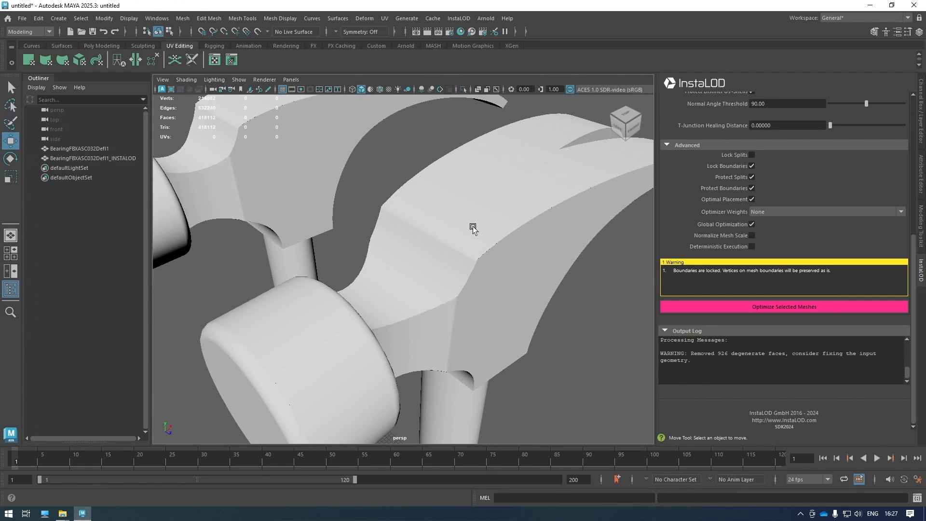
pyautogui.scroll(-5, 473, 228)
pyautogui.click(464, 262)
pyautogui.scroll(8, 465, 261)
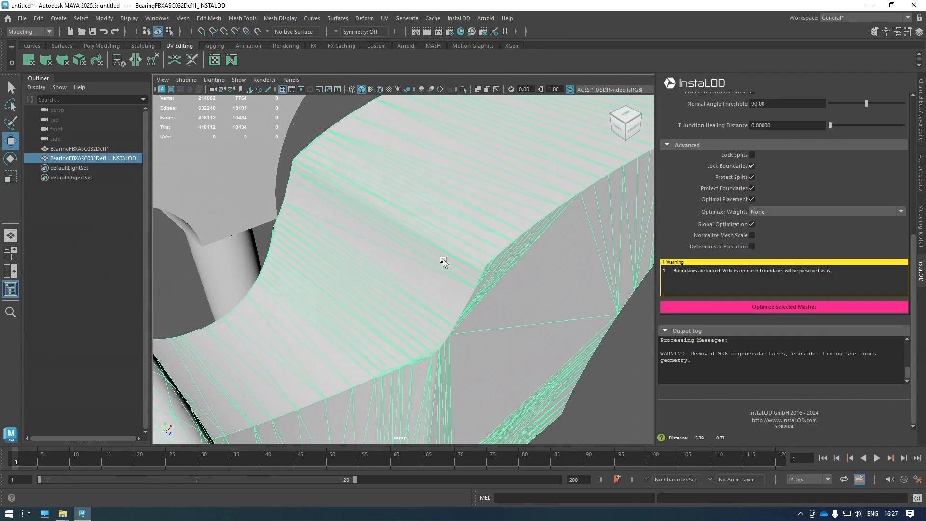
pyautogui.scroll(-6, 433, 270)
pyautogui.keyDown('alt'); pyautogui.moveTo(433, 270); pyautogui.dragTo(438, 271); pyautogui.keyUp('alt')
pyautogui.click(256, 168)
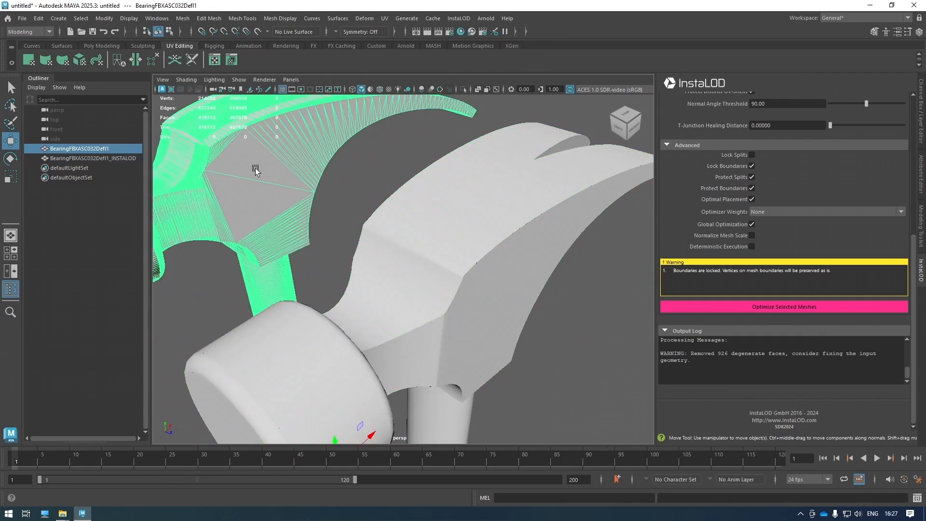
pyautogui.keyDown('alt'); pyautogui.moveTo(256, 169); pyautogui.dragTo(351, 245, button='middle'); pyautogui.keyUp('alt')
pyautogui.scroll(5, 359, 259)
pyautogui.keyDown('alt'); pyautogui.moveTo(372, 281); pyautogui.dragTo(392, 271, button='middle'); pyautogui.keyUp('alt')
pyautogui.scroll(-6, 500, 307)
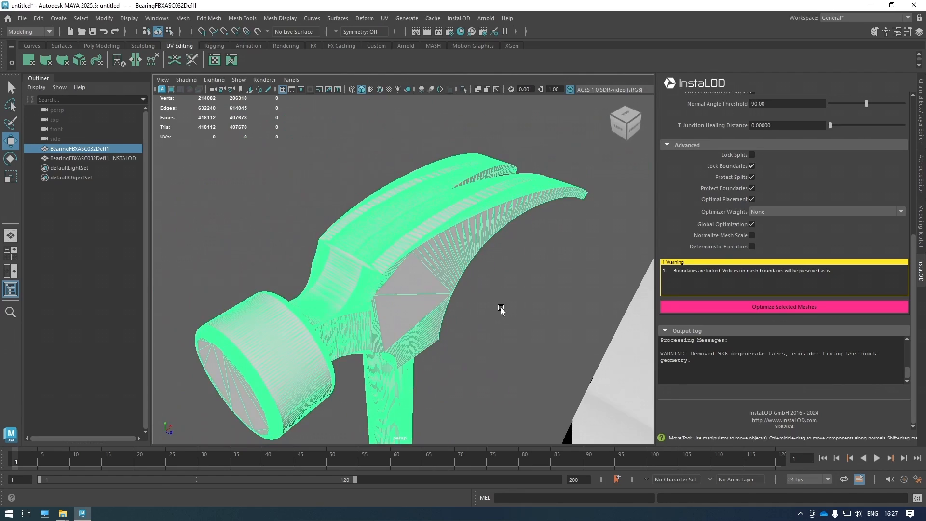
pyautogui.keyDown('alt'); pyautogui.moveTo(501, 309); pyautogui.dragTo(379, 234, button='middle'); pyautogui.keyUp('alt')
pyautogui.click(385, 249)
pyautogui.scroll(3, 401, 246)
pyautogui.keyDown('alt'); pyautogui.moveTo(407, 244); pyautogui.dragTo(405, 244); pyautogui.keyUp('alt')
# Inspect the handle ends of both hammers from level and overhead views.
pyautogui.click(298, 173)
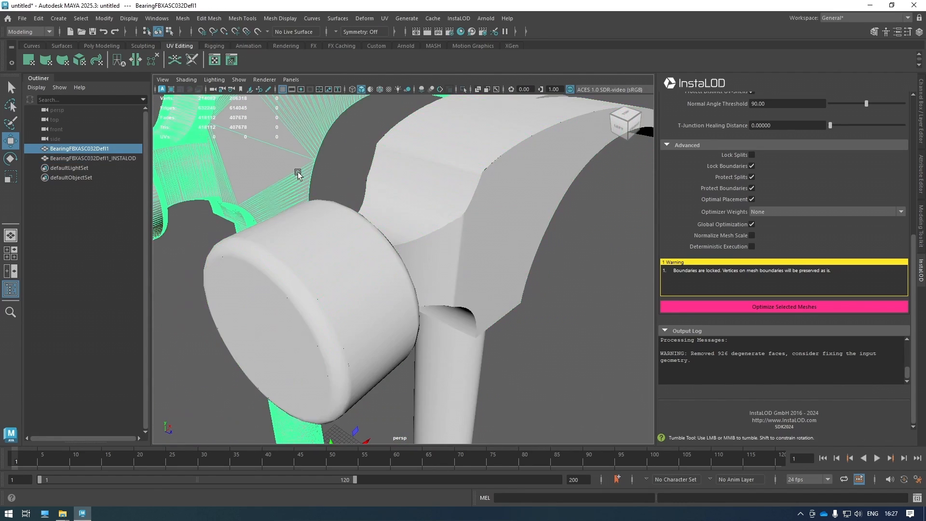
pyautogui.scroll(-6, 337, 193)
pyautogui.scroll(3, 416, 232)
pyautogui.keyDown('alt'); pyautogui.moveTo(427, 239); pyautogui.dragTo(398, 104, button='middle'); pyautogui.keyUp('alt')
pyautogui.click(426, 278)
pyautogui.keyDown('alt'); pyautogui.moveTo(426, 278); pyautogui.dragTo(448, 110, button='middle'); pyautogui.keyUp('alt')
pyautogui.keyDown('alt'); pyautogui.moveTo(484, 273); pyautogui.dragTo(423, 241, button='middle'); pyautogui.keyUp('alt')
pyautogui.scroll(5, 421, 280)
pyautogui.click(485, 287)
pyautogui.moveTo(486, 287)
pyautogui.keyDown('alt'); pyautogui.mouseDown()
pyautogui.moveTo(486, 260)
pyautogui.moveTo(486, 278)
pyautogui.mouseUp(); pyautogui.keyUp('alt')
pyautogui.keyDown('alt'); pyautogui.moveTo(474, 194); pyautogui.dragTo(447, 288, button='middle'); pyautogui.keyUp('alt')
pyautogui.scroll(-3, 447, 289)
pyautogui.scroll(-1, 444, 192)
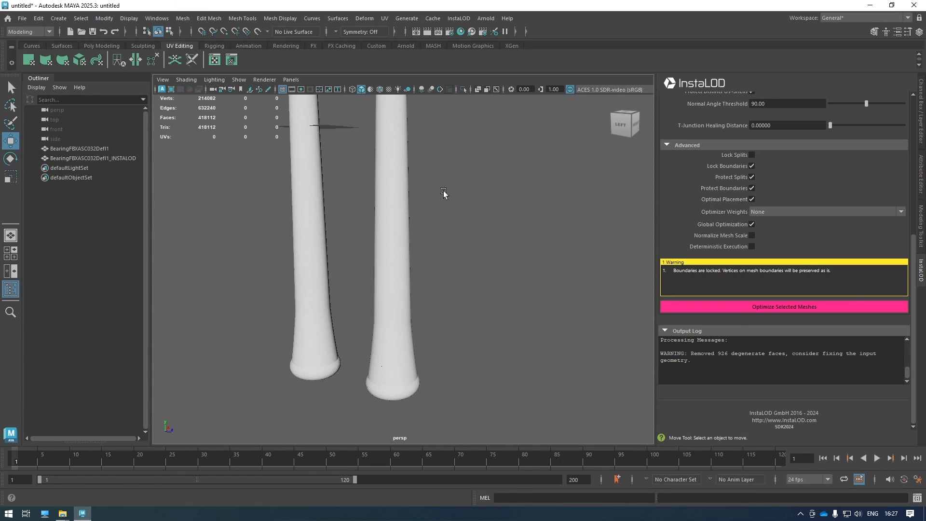
pyautogui.keyDown('alt'); pyautogui.moveTo(443, 191); pyautogui.dragTo(464, 331, button='middle'); pyautogui.keyUp('alt')
# Select both hammers together and orbit around their heads to compare.
pyautogui.click(319, 193)
pyautogui.keyDown('alt'); pyautogui.moveTo(330, 135); pyautogui.dragTo(303, 330, button='middle'); pyautogui.keyUp('alt')
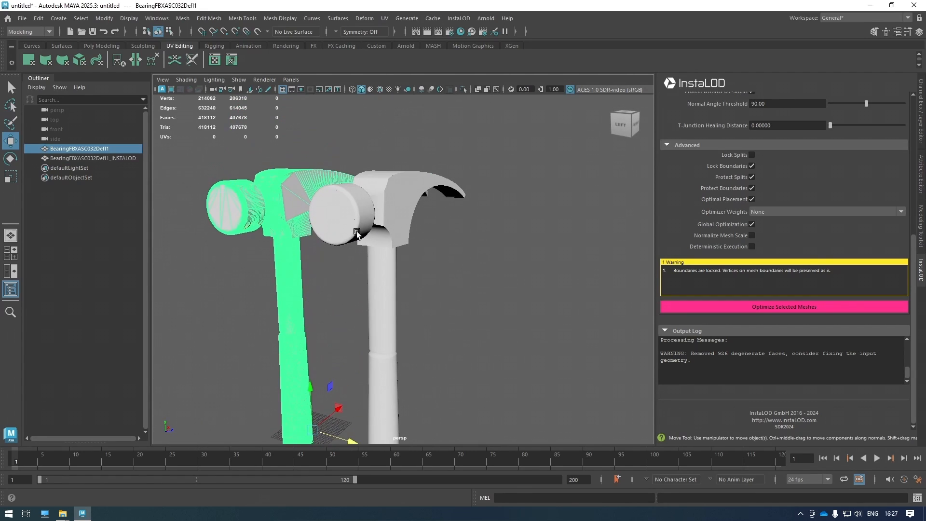
pyautogui.click(376, 209)
pyautogui.keyDown('alt'); pyautogui.moveTo(287, 229); pyautogui.dragTo(283, 250); pyautogui.keyUp('alt')
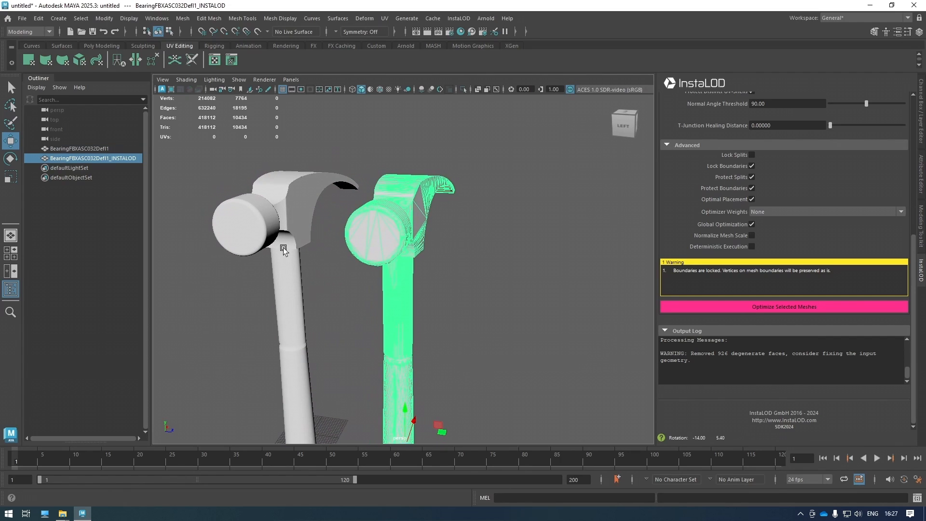
pyautogui.keyDown('alt'); pyautogui.moveTo(327, 297); pyautogui.dragTo(336, 257, button='middle'); pyautogui.keyUp('alt')
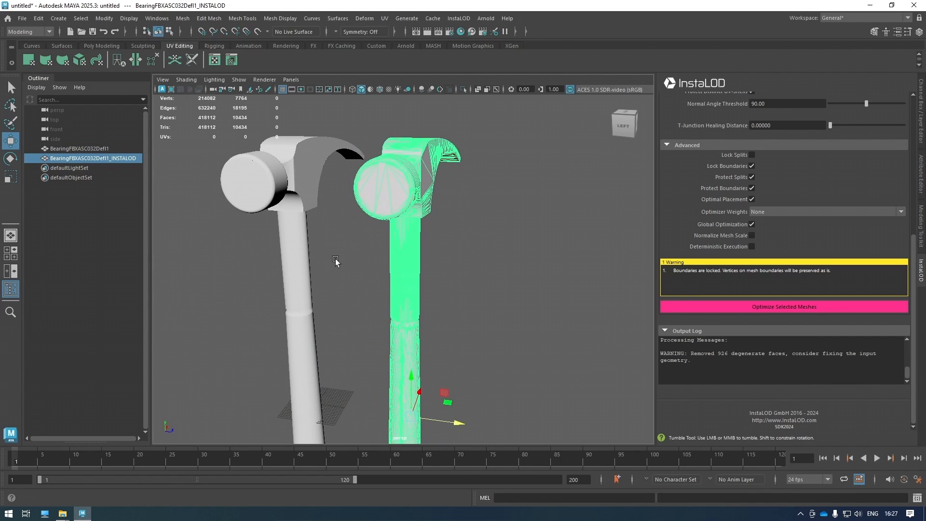
pyautogui.keyDown('alt'); pyautogui.moveTo(335, 260); pyautogui.dragTo(341, 262); pyautogui.keyUp('alt')
pyautogui.keyDown('shift'); pyautogui.click(393, 208); pyautogui.keyUp('shift')
pyautogui.keyDown('alt'); pyautogui.moveTo(394, 207); pyautogui.dragTo(431, 279); pyautogui.keyUp('alt')
# Compare the shading with nothing selected, then subscribe to InstaLOD's YouTube channel.
pyautogui.click(474, 274)
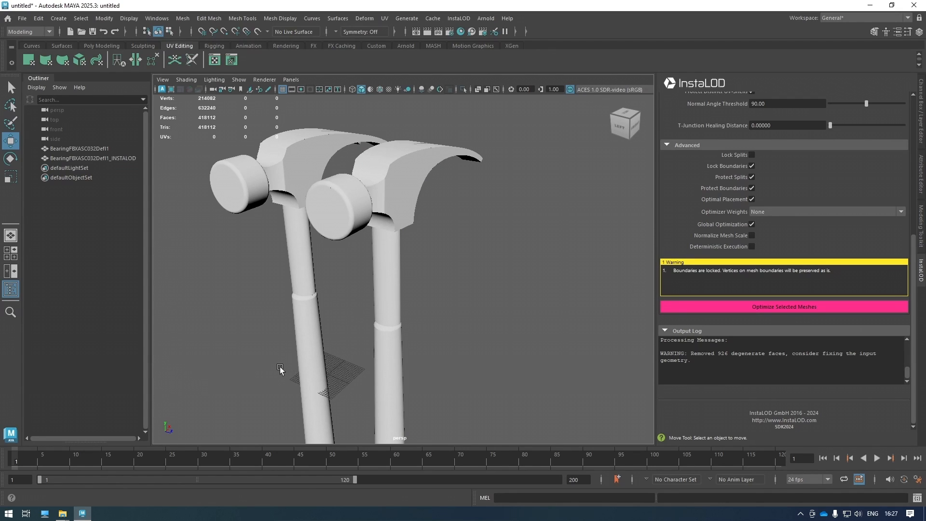
pyautogui.scroll(7, 663, 200)
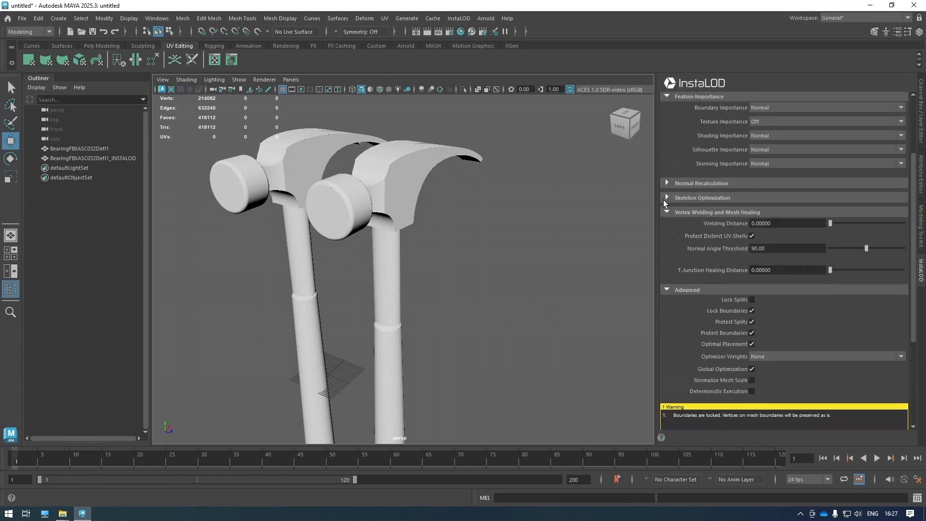
pyautogui.scroll(2, 664, 199)
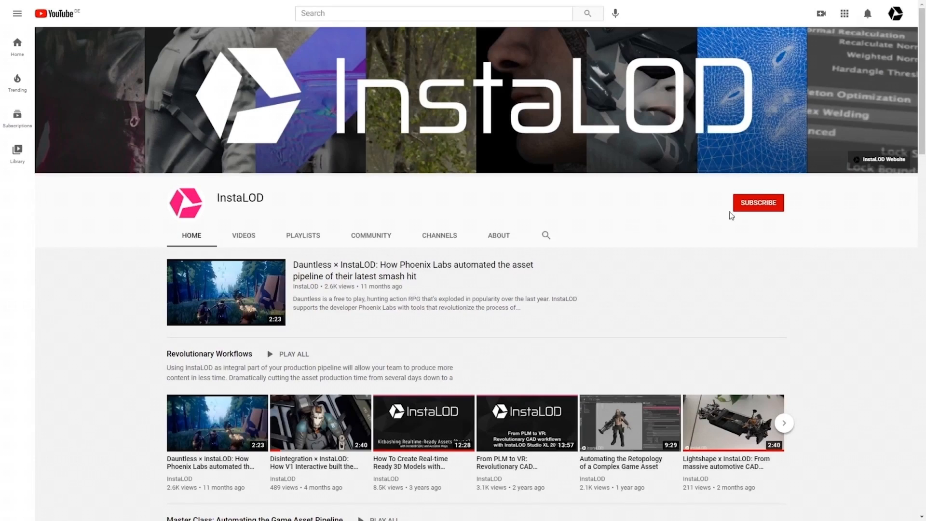
pyautogui.click(751, 211)
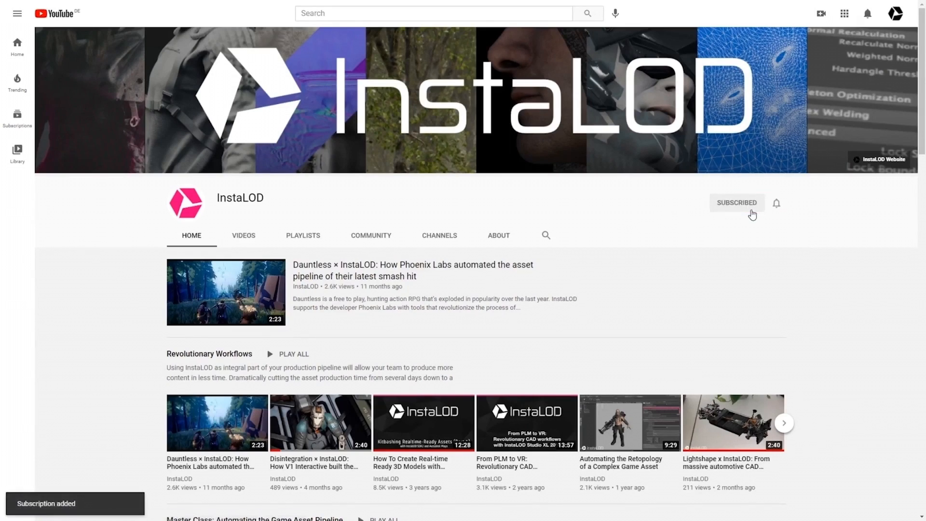